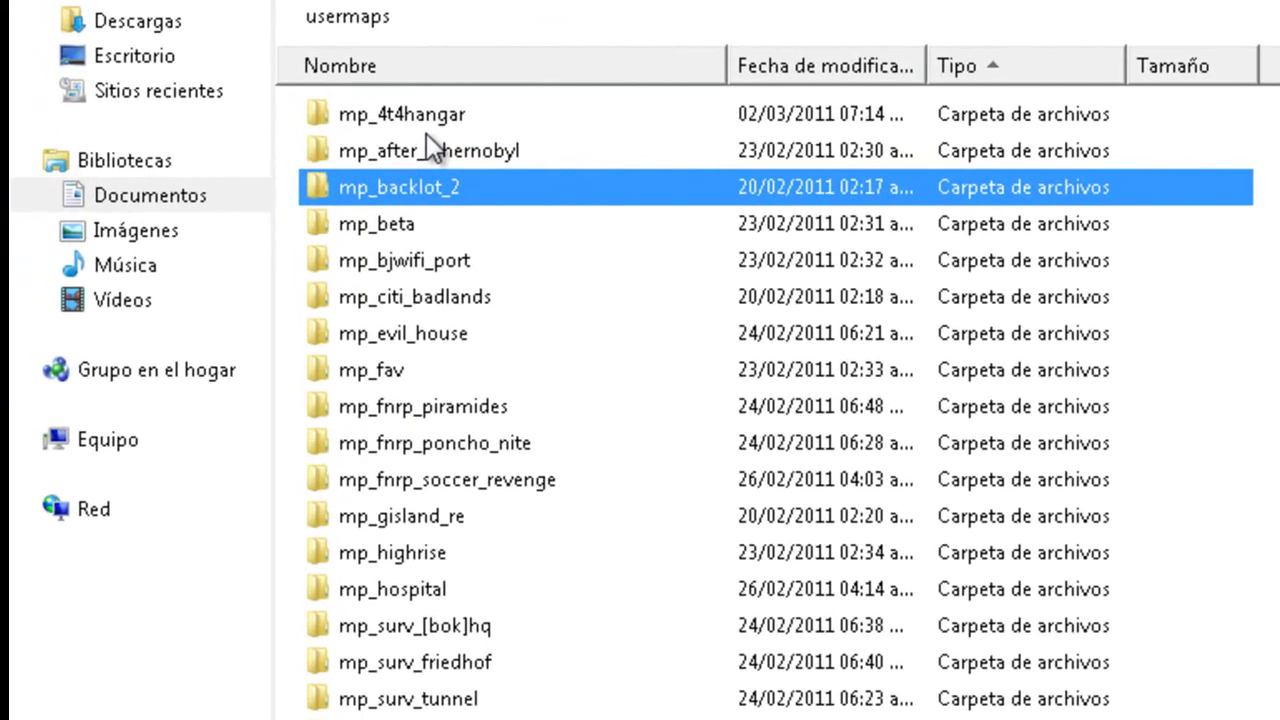
Look through the custom map folders in usermaps, from mp_4t4hangar down to mp_toybox4
left_click(252, 184)
left_click(254, 162)
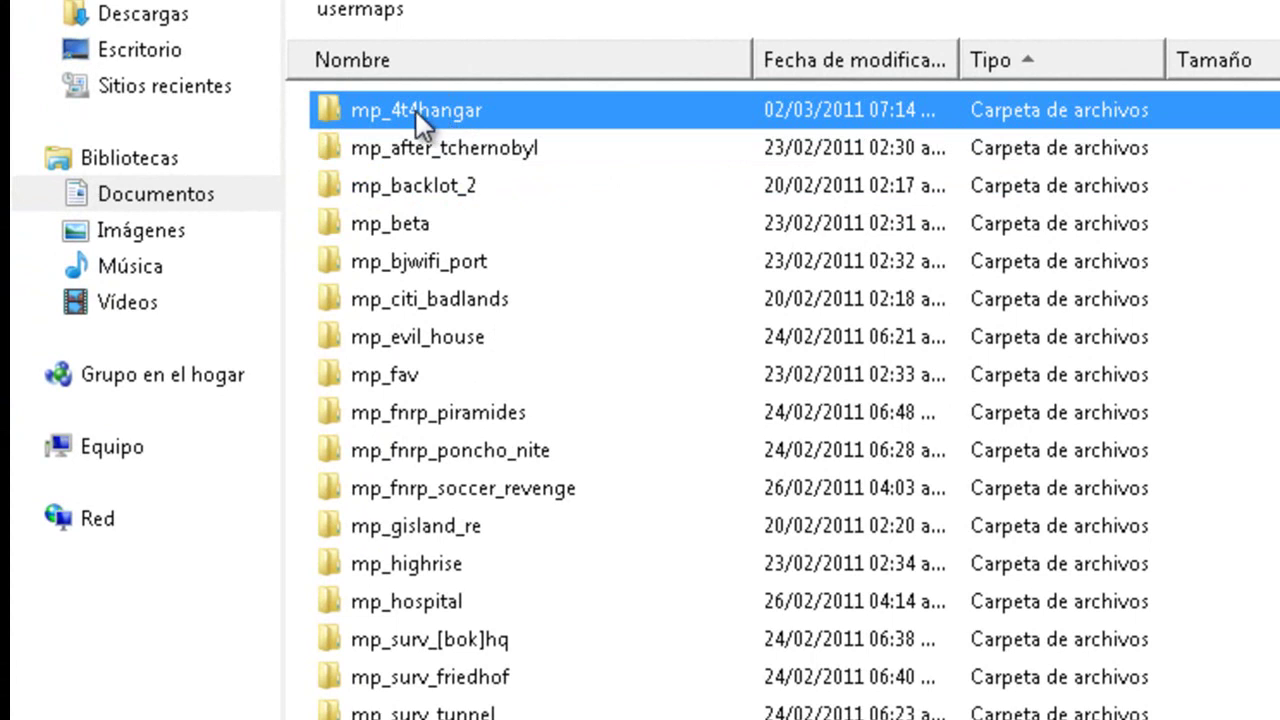
left_click(455, 188)
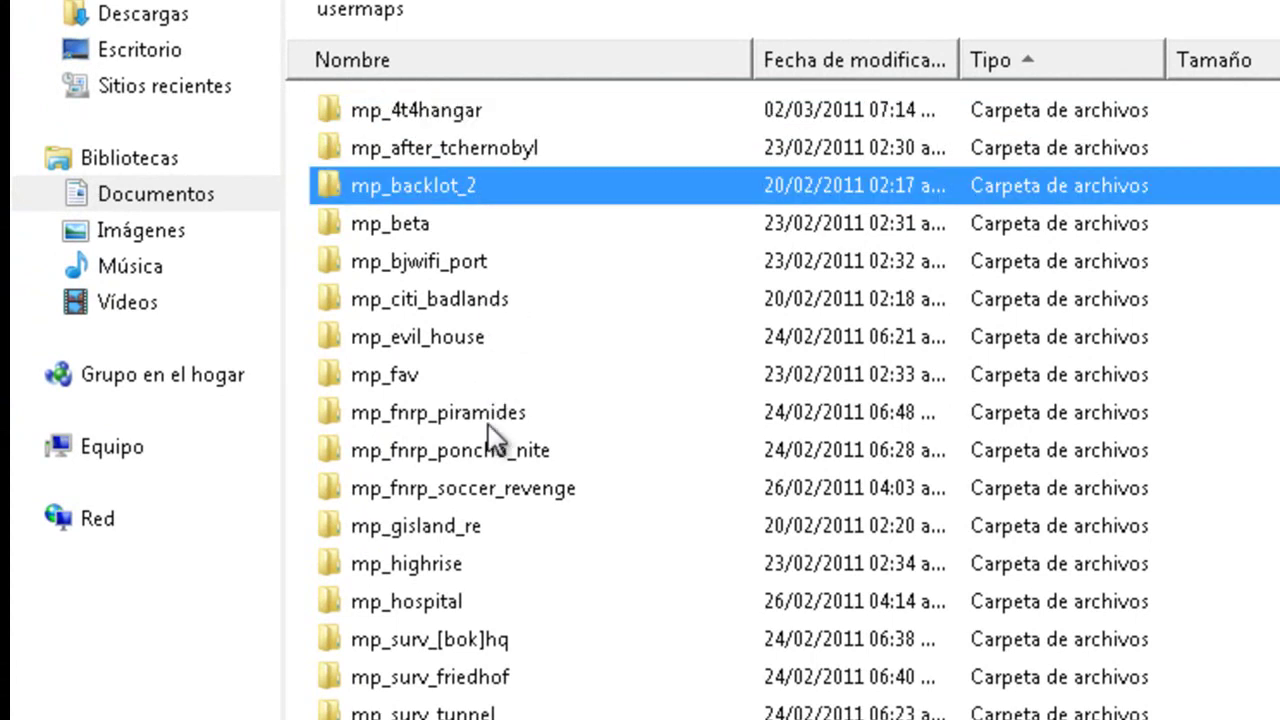
left_click(524, 480)
left_click(456, 530)
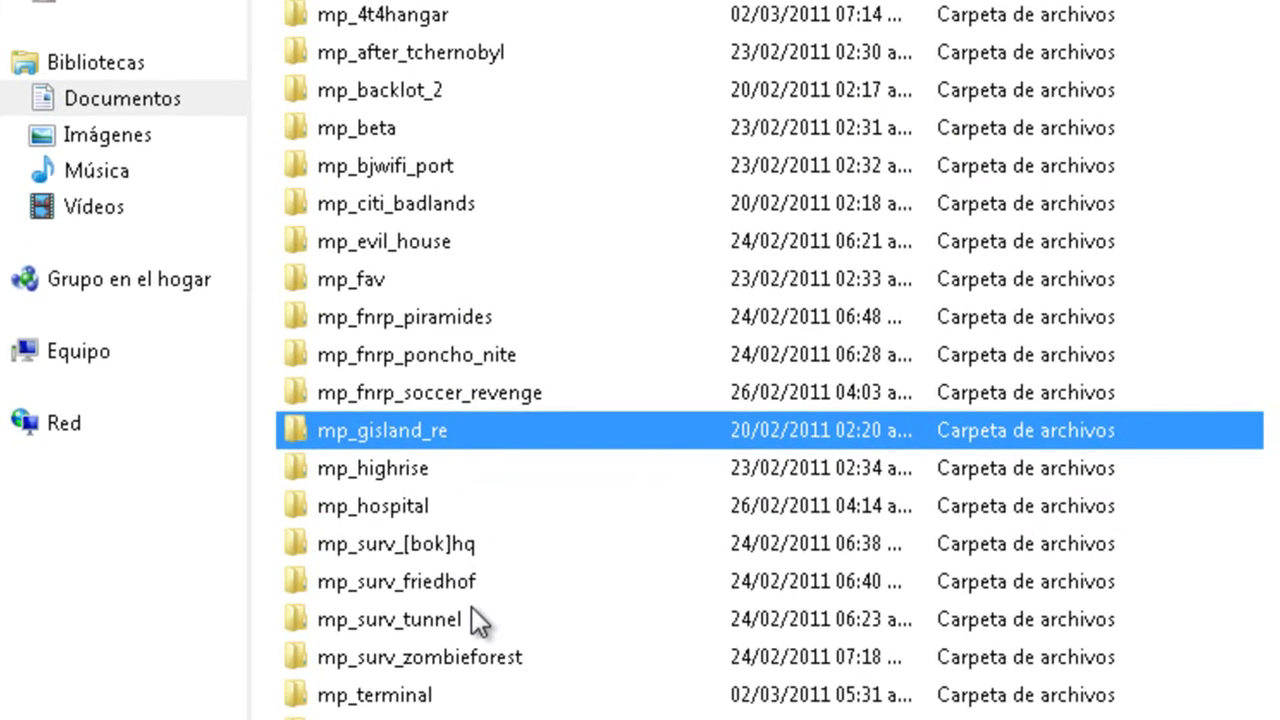
left_click(416, 693)
left_click(360, 618)
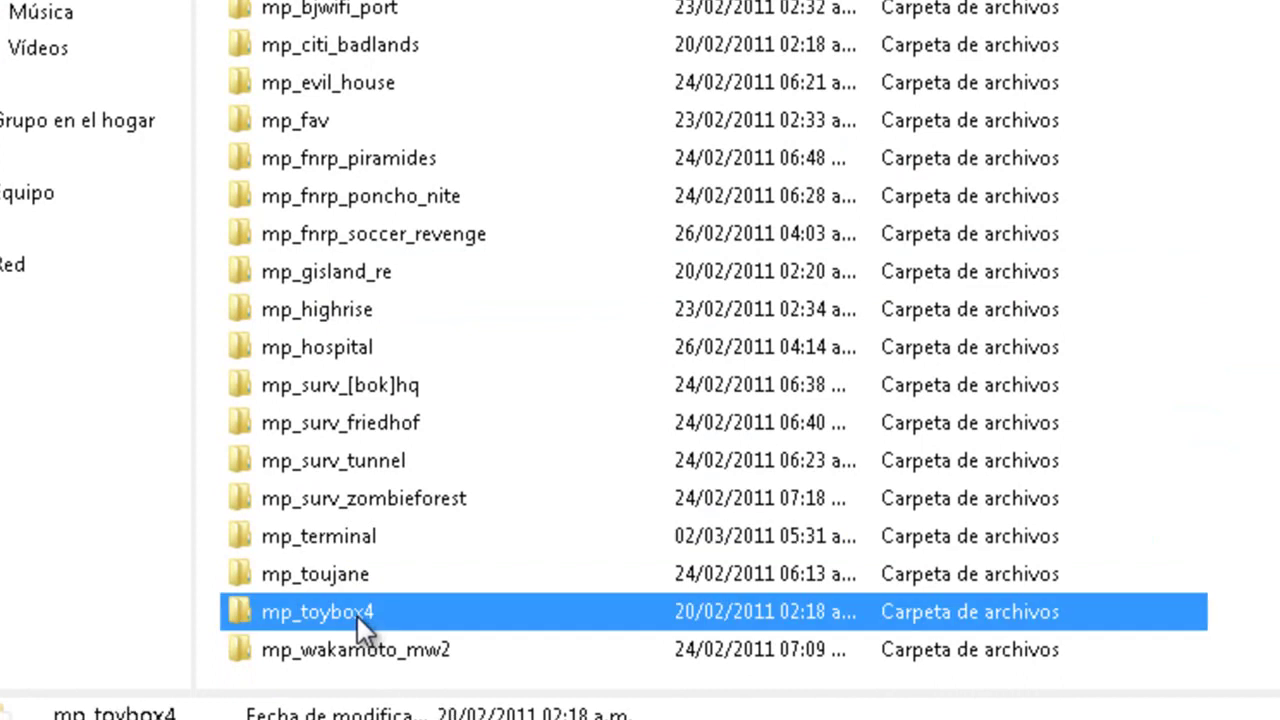
left_click(292, 110)
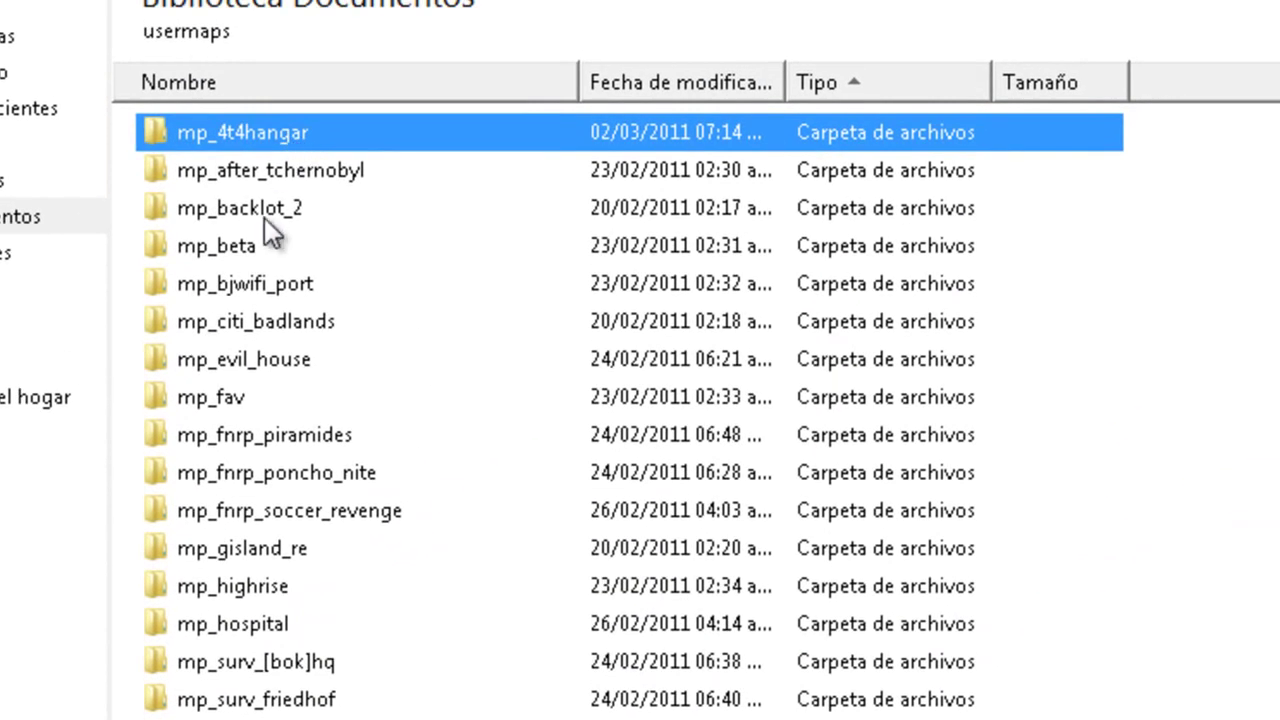
Open the mp_4t4hangar map folder inside usermaps
left_click(264, 210)
left_click(261, 124)
left_click(211, 192)
left_click(224, 146)
left_click(246, 196)
left_click(237, 147)
double_click(261, 141)
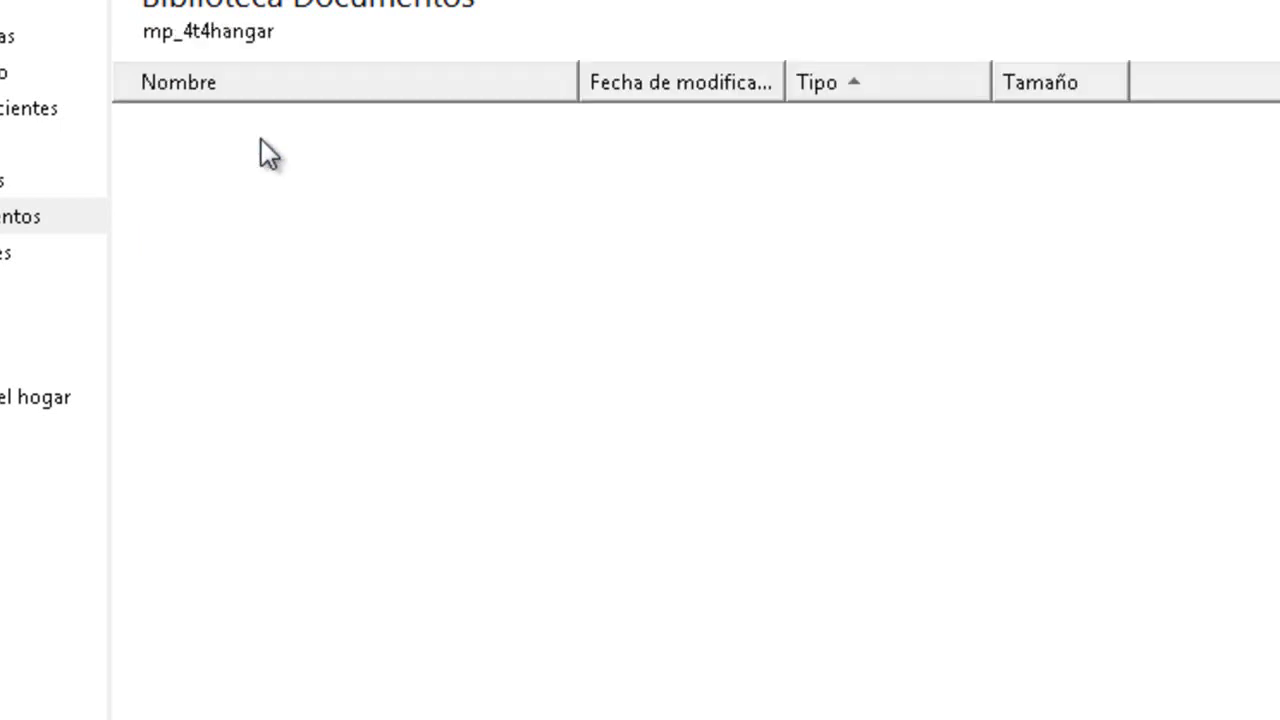
Select and copy the two FF files, mp_4t4hangar.ff and mp_4t4hangar_load.ff, leaving out the IWD file
left_click(225, 212)
left_click(287, 131)
left_click(280, 205)
left_click(278, 172)
left_click(278, 138)
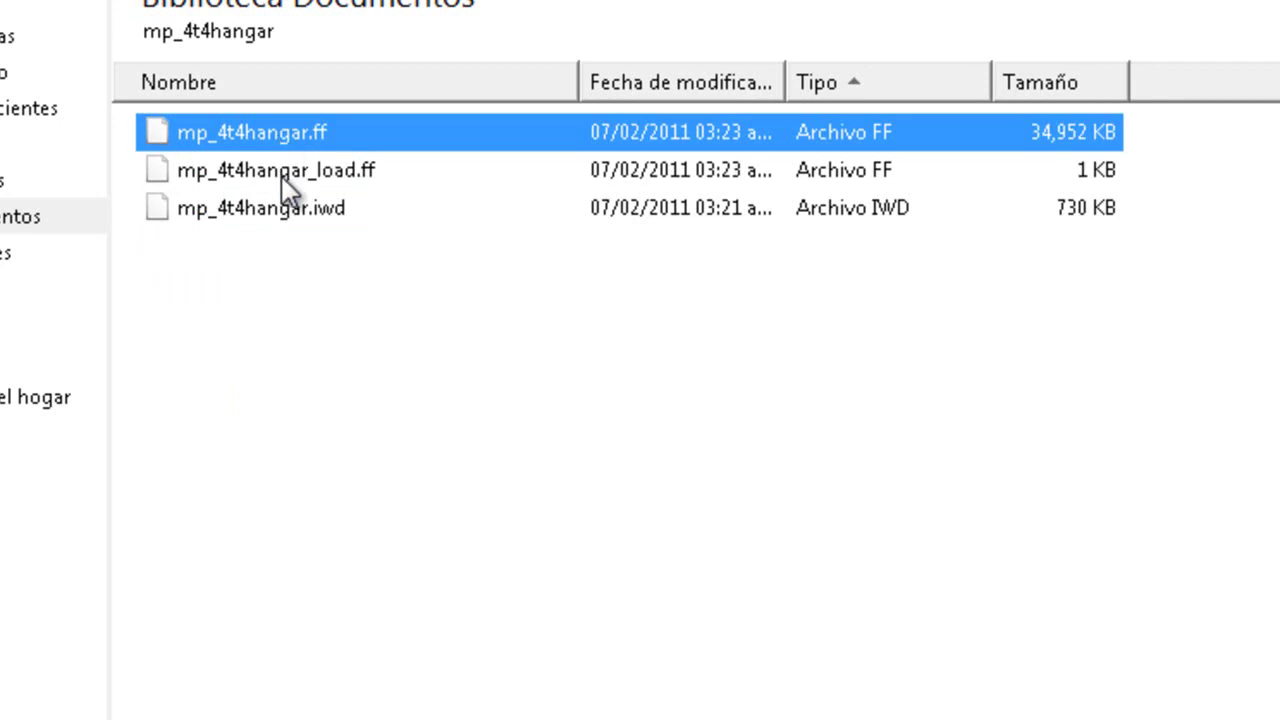
left_click(288, 170, "shift")
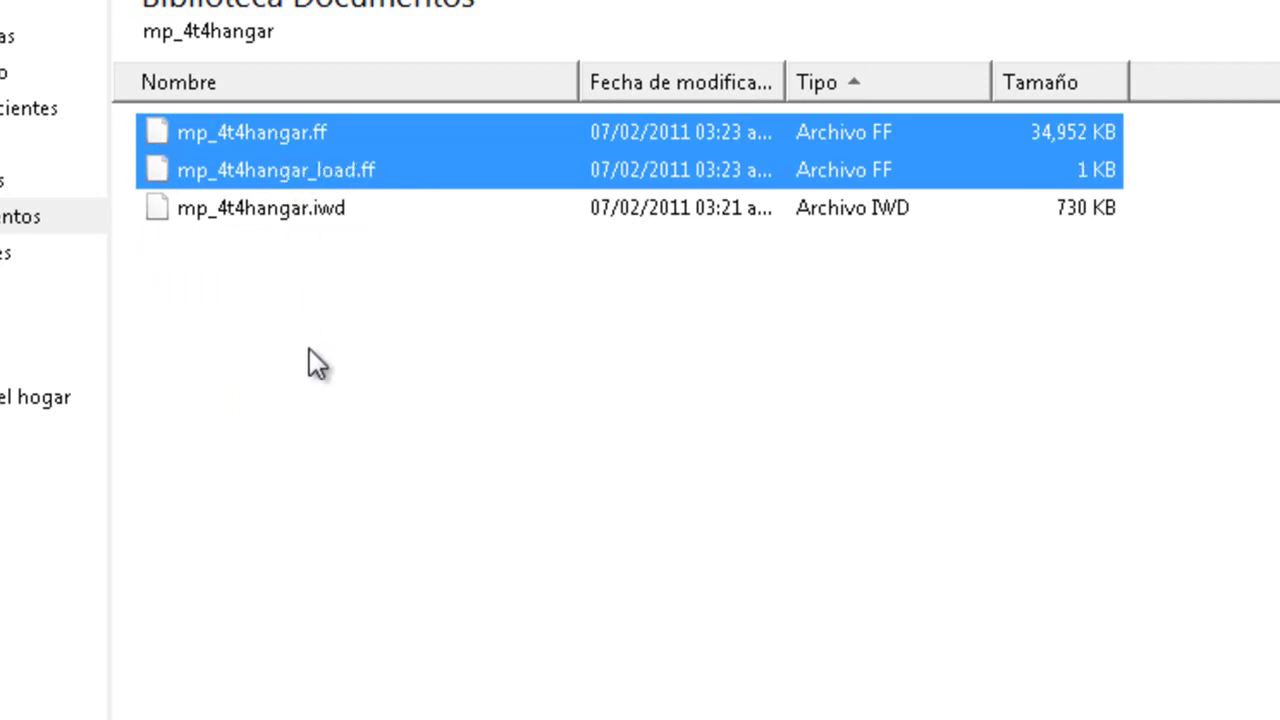
Open the Documents library in a separate window and go to the zone folder inside Activision
key("super")
left_click(419, 297)
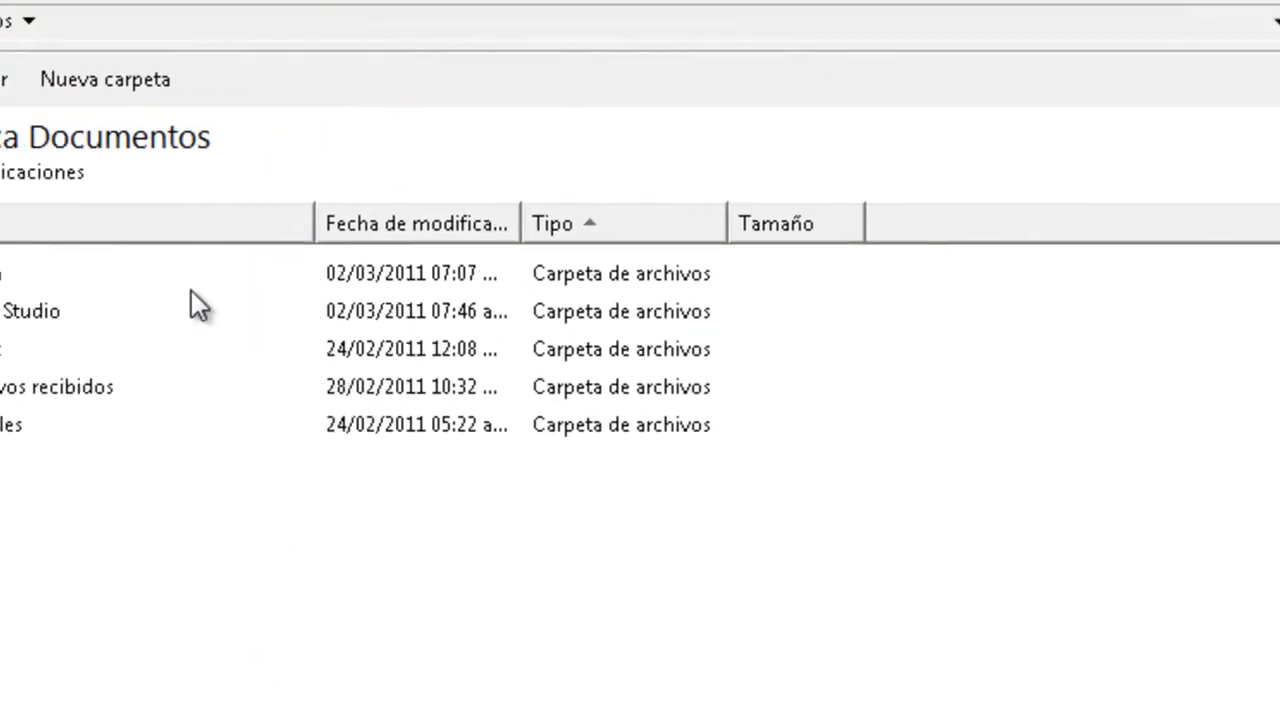
left_click(200, 406)
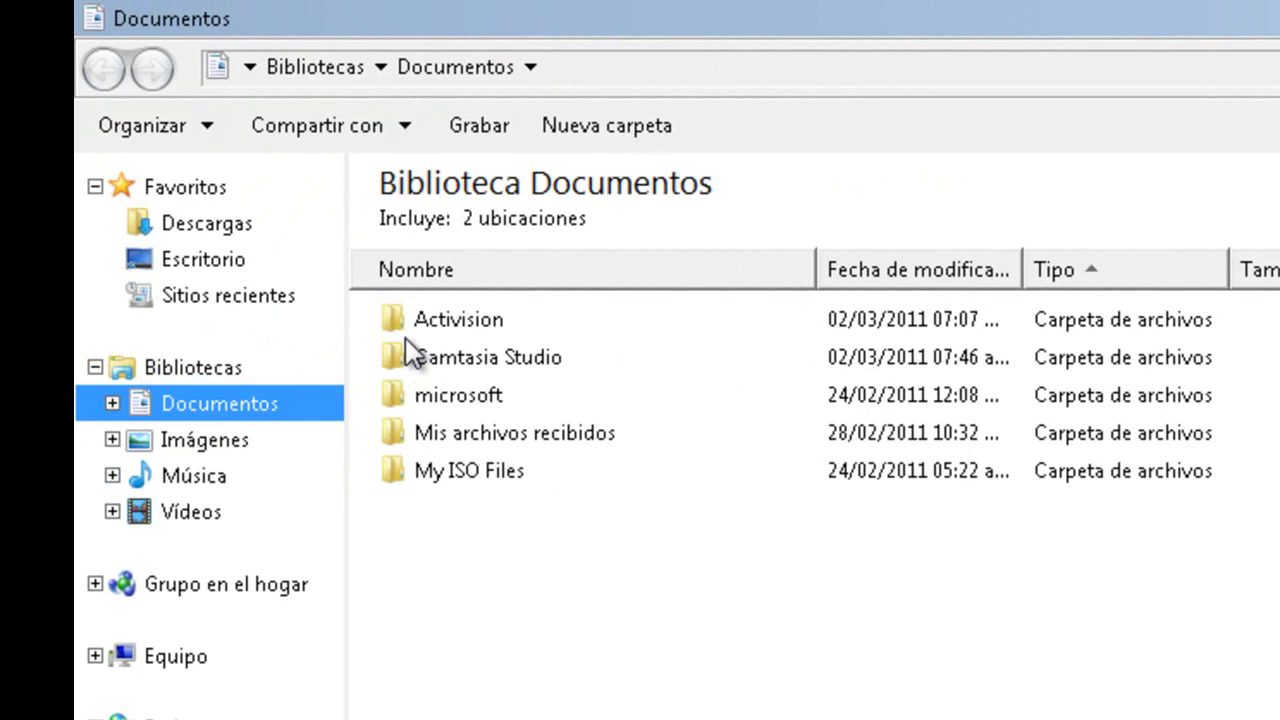
double_click(464, 319)
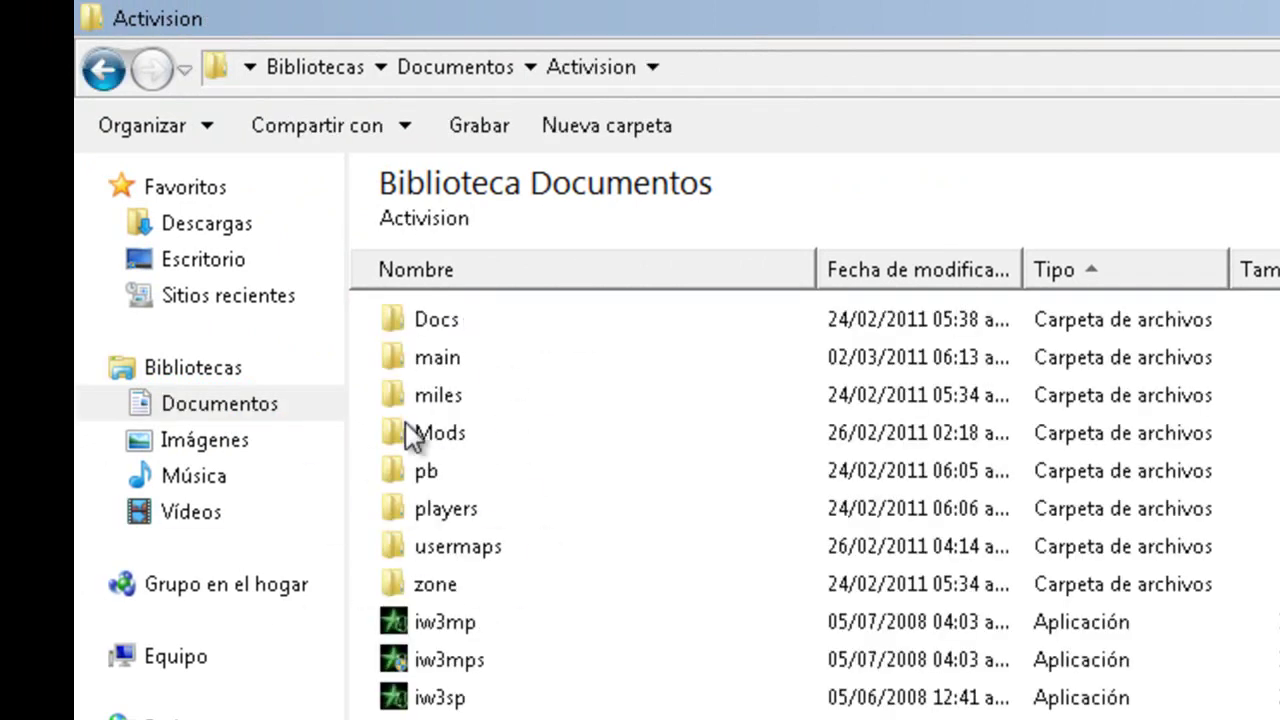
left_click(441, 588)
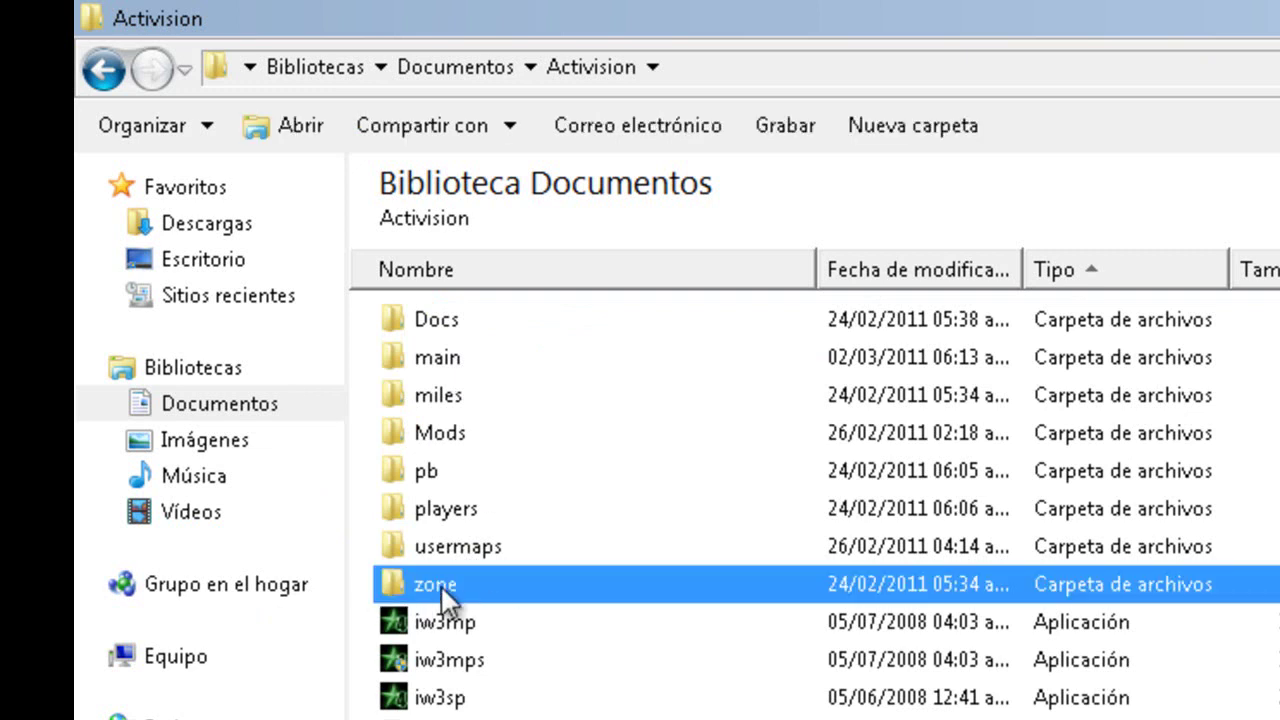
double_click(441, 588)
Paste the copied map FF files into the spanish folder within zone, copying over and replacing the existing files
left_click(444, 331)
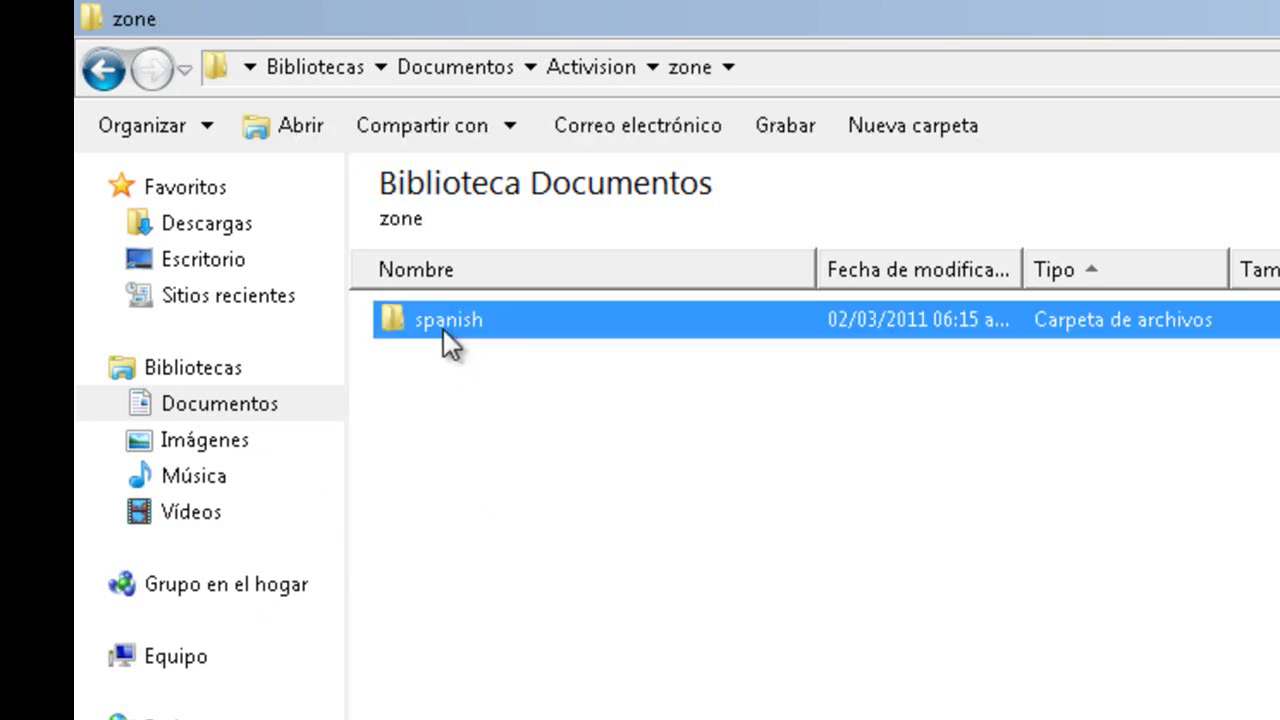
left_click(426, 328)
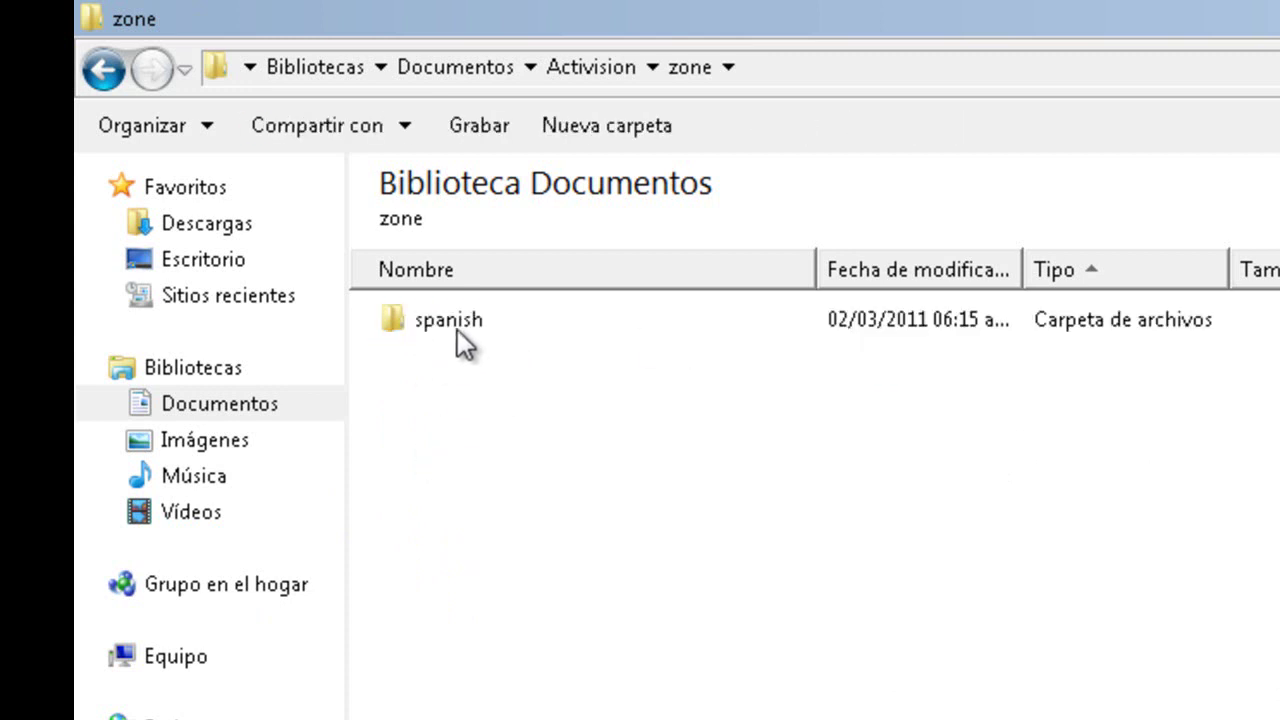
left_click(457, 326)
left_click(432, 352)
double_click(440, 318)
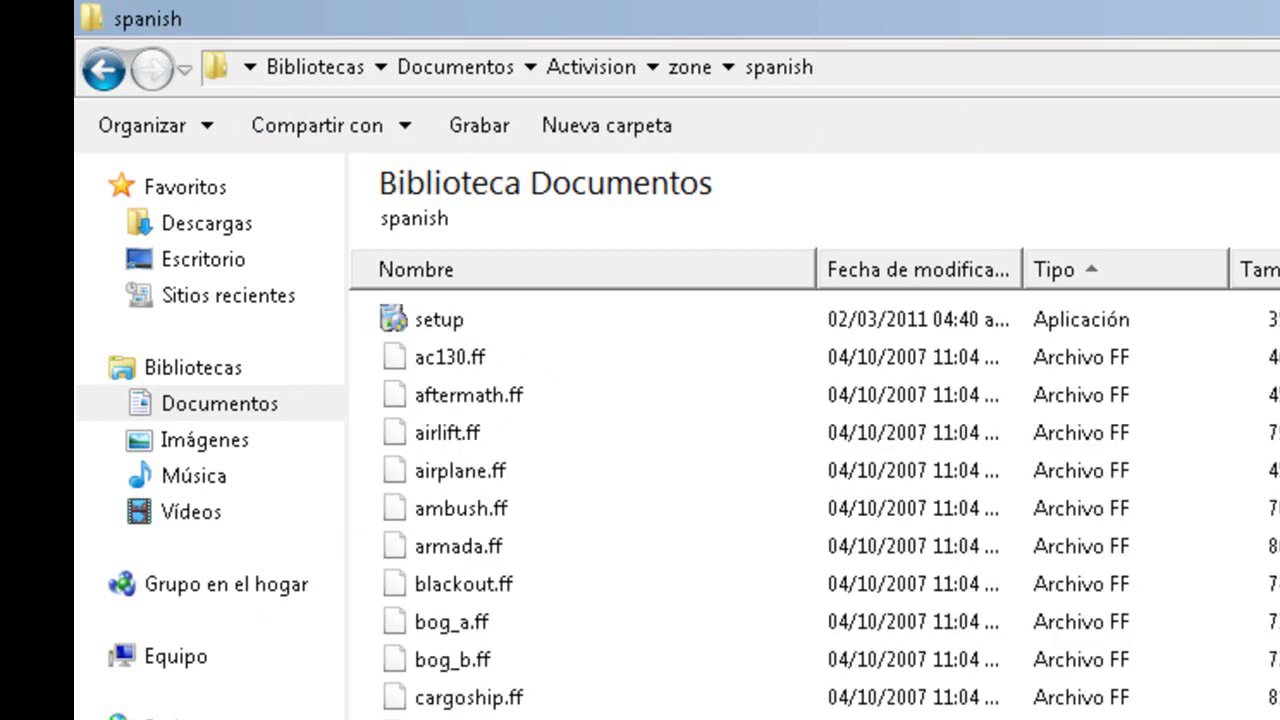
key("ctrl+v")
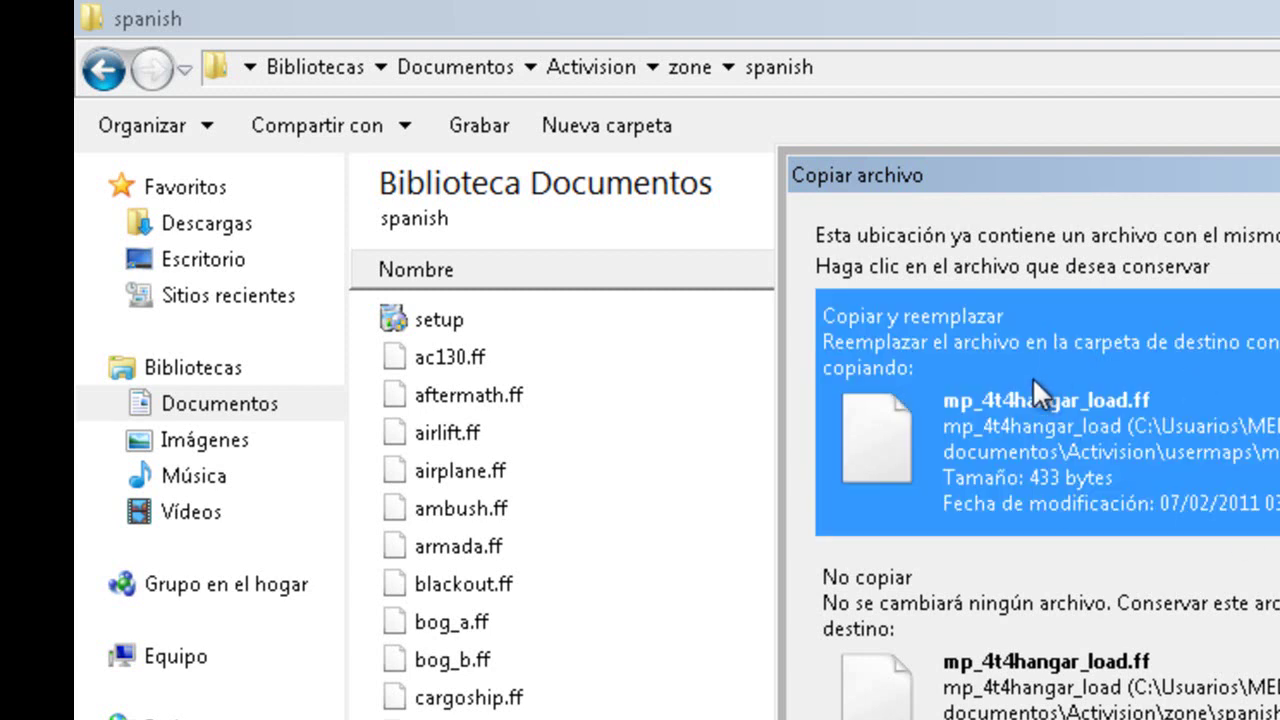
left_click(1127, 400)
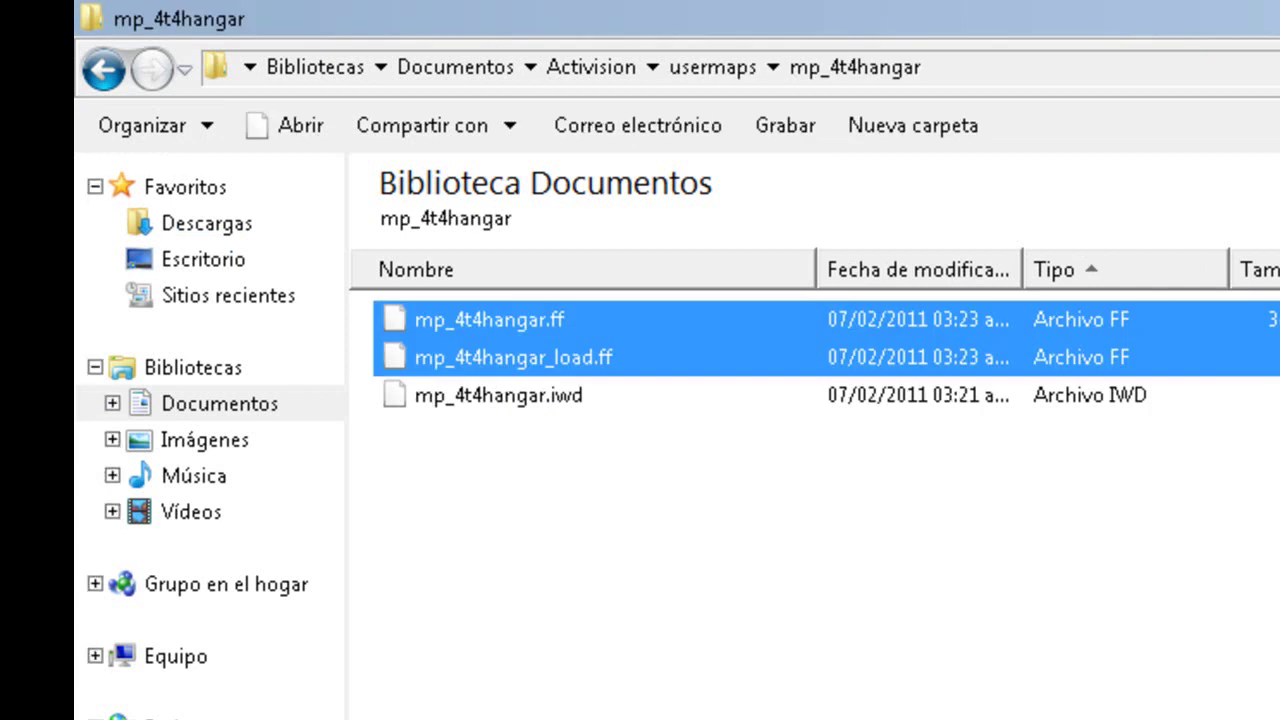
Copy mp_4t4hangar.iwd from the map folder into the main folder inside Activision
left_click(524, 396)
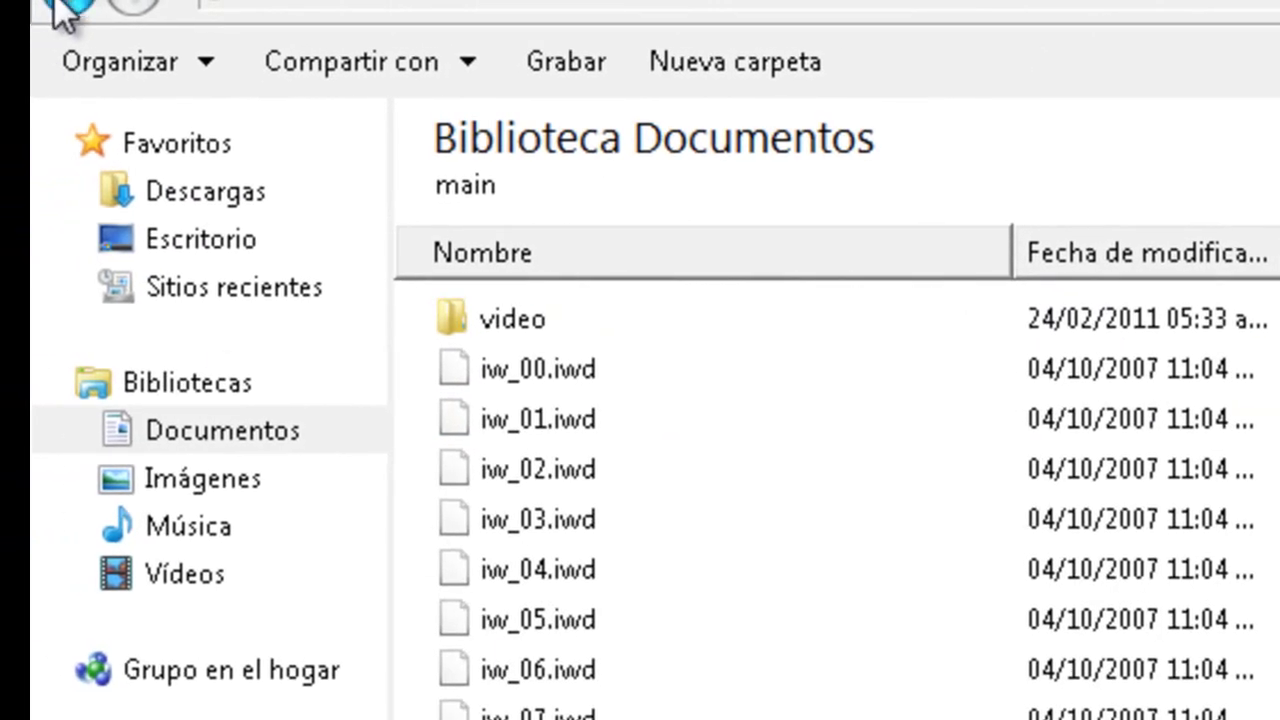
left_click(60, 8)
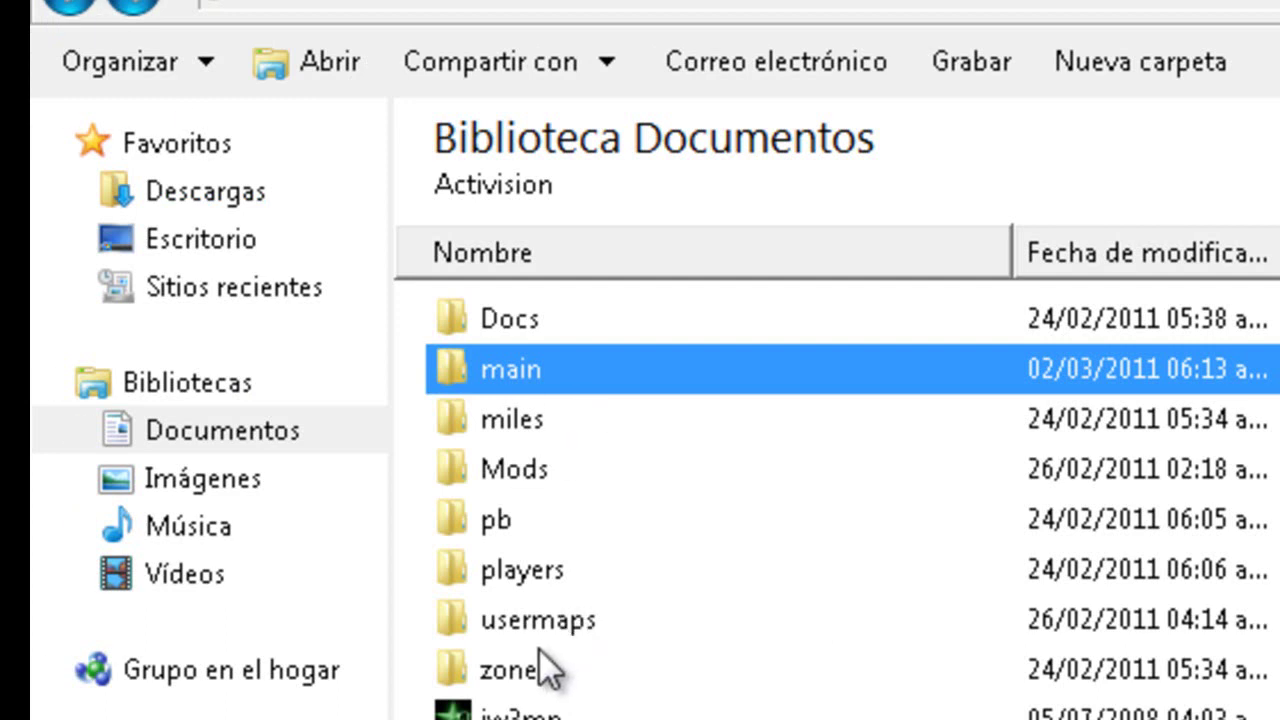
left_click(504, 472)
left_click(522, 386)
double_click(579, 378)
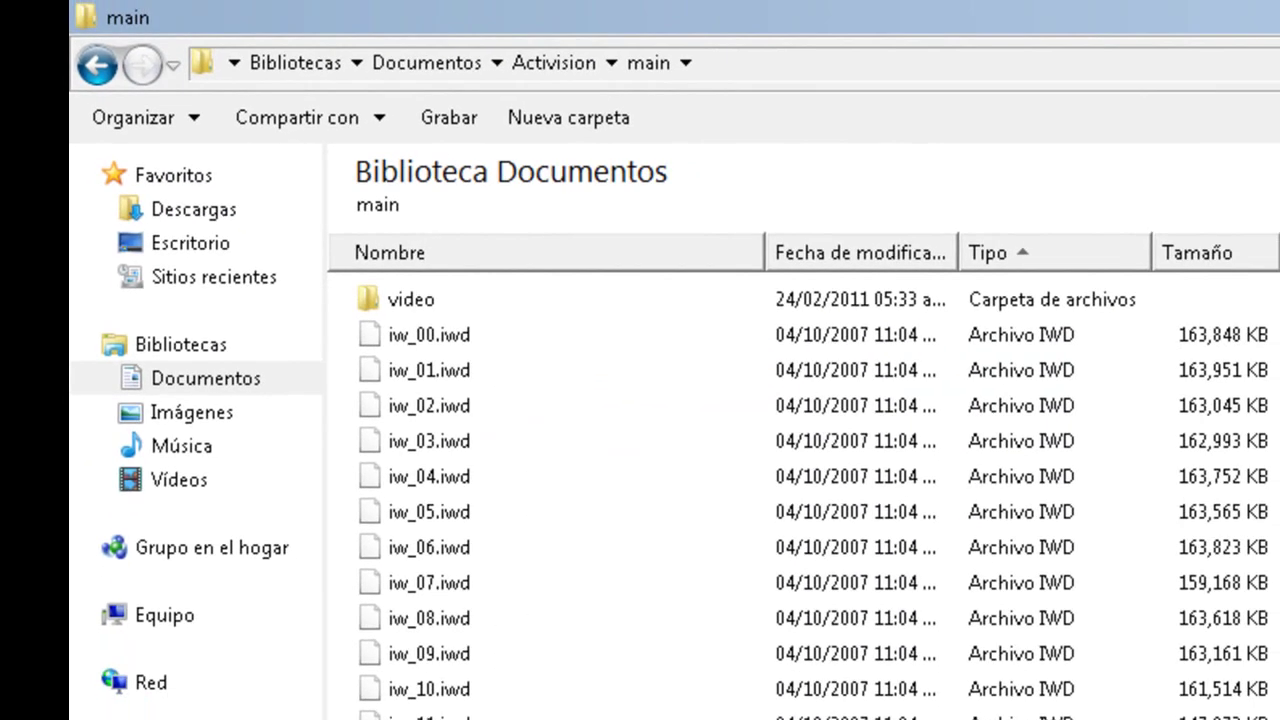
scroll(800, 500, "down", 2)
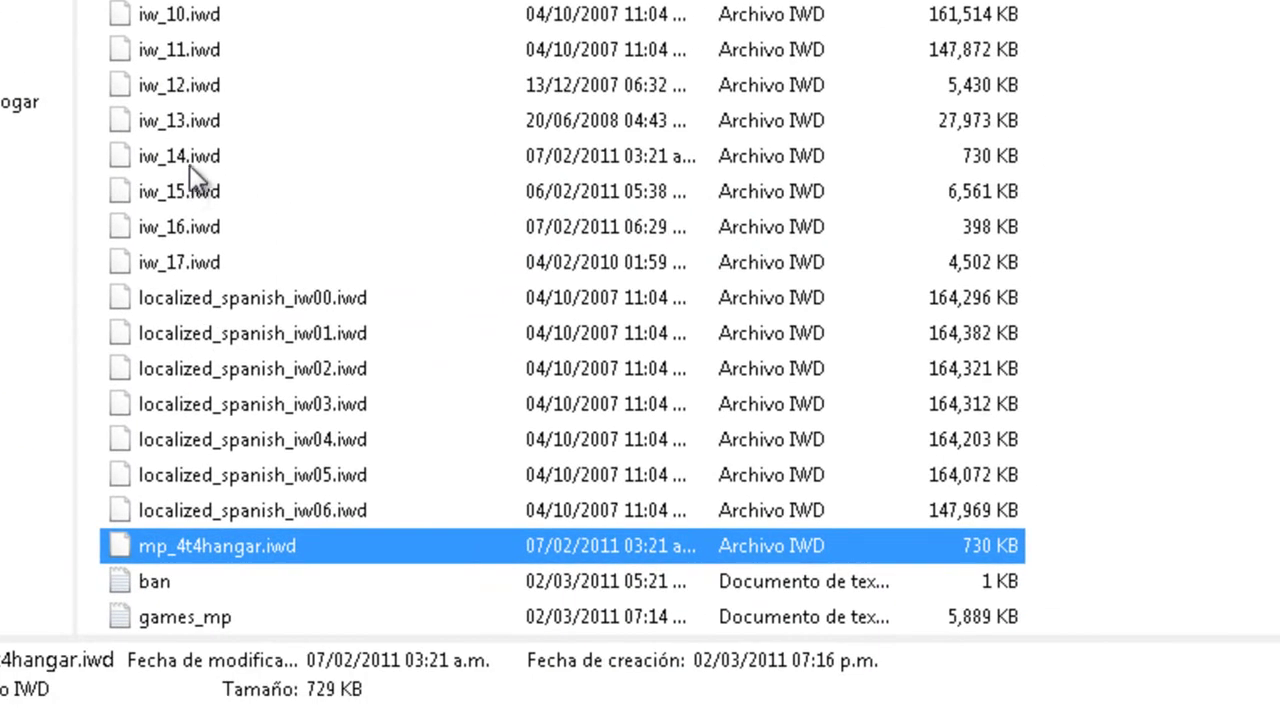
Compare mp_4t4hangar.iwd with the numbered iw IWD files in the main folder, especially iw_13.iwd and iw_14.iwd
left_click(190, 157)
left_click(210, 545)
left_click(204, 162)
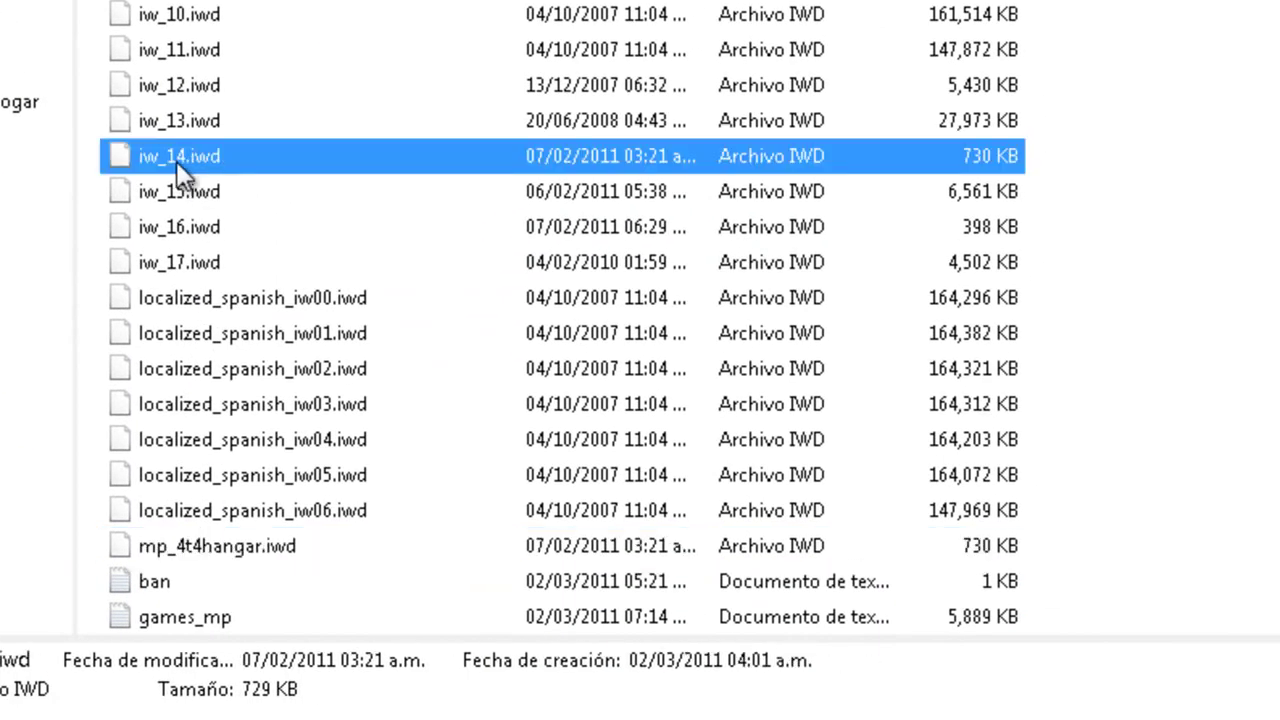
left_click(189, 124)
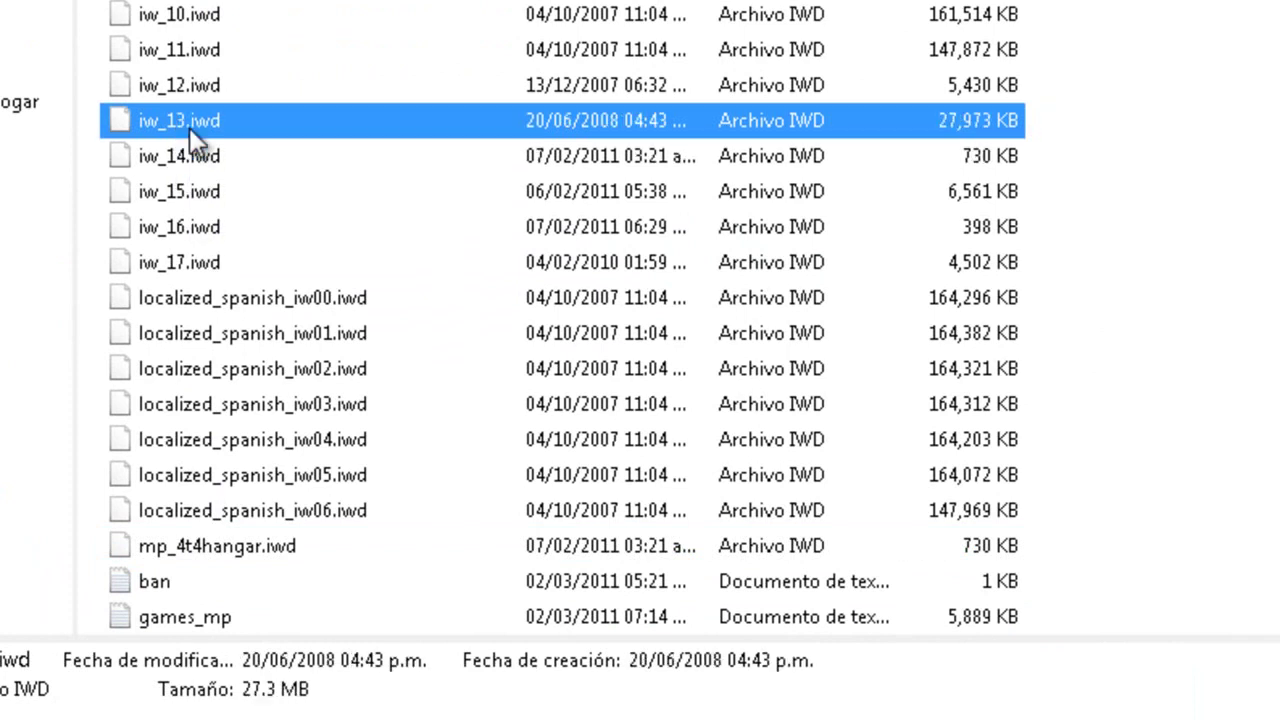
left_click(188, 152)
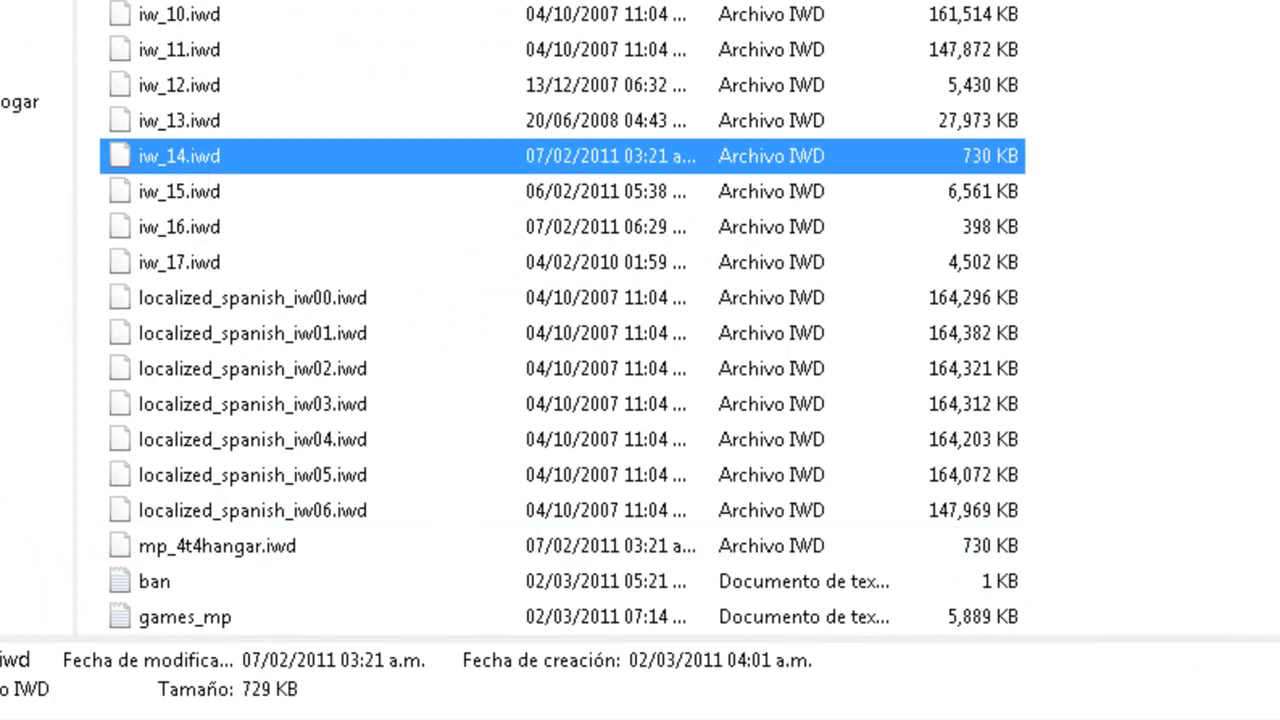
scroll(122, 72, "up", 2)
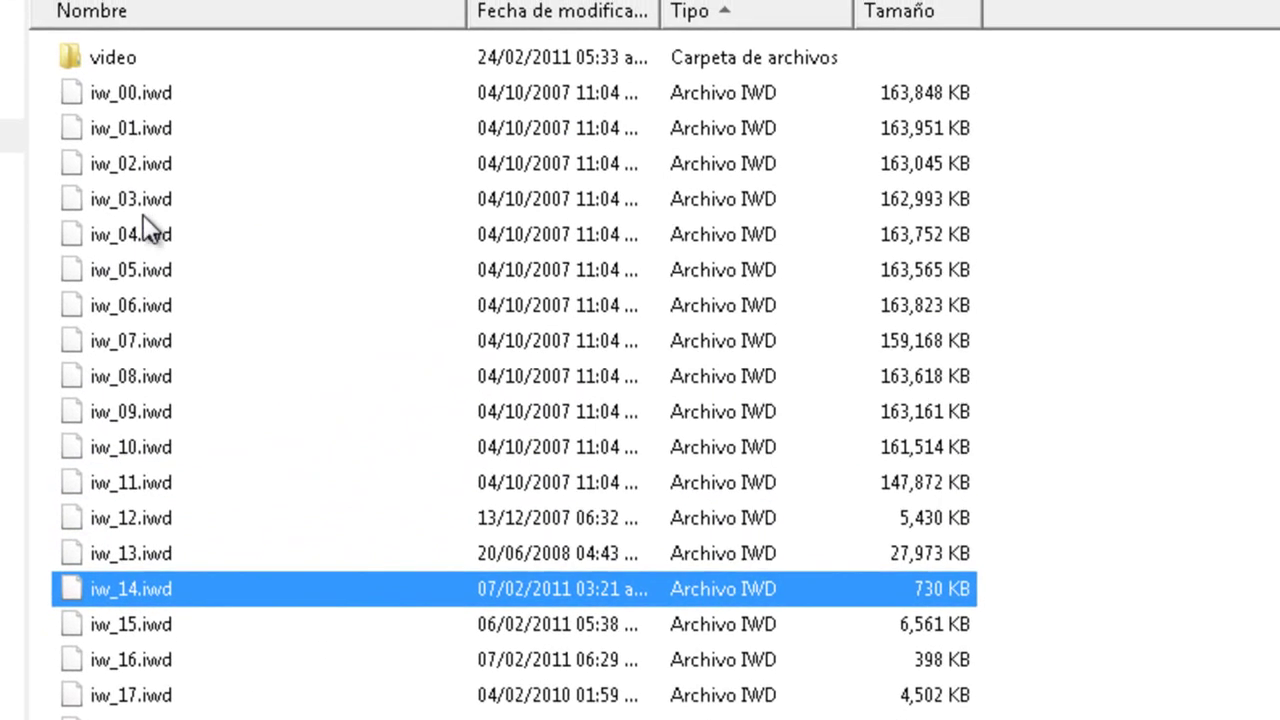
left_click(137, 561)
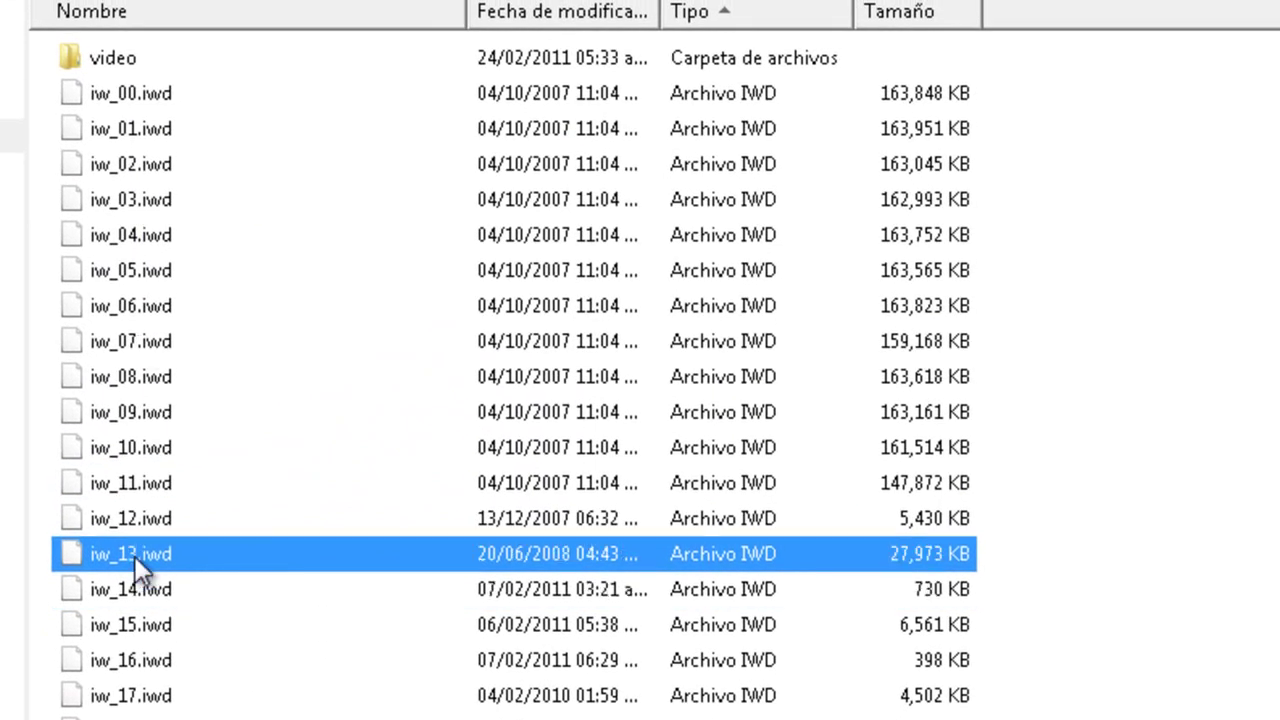
left_click(131, 590)
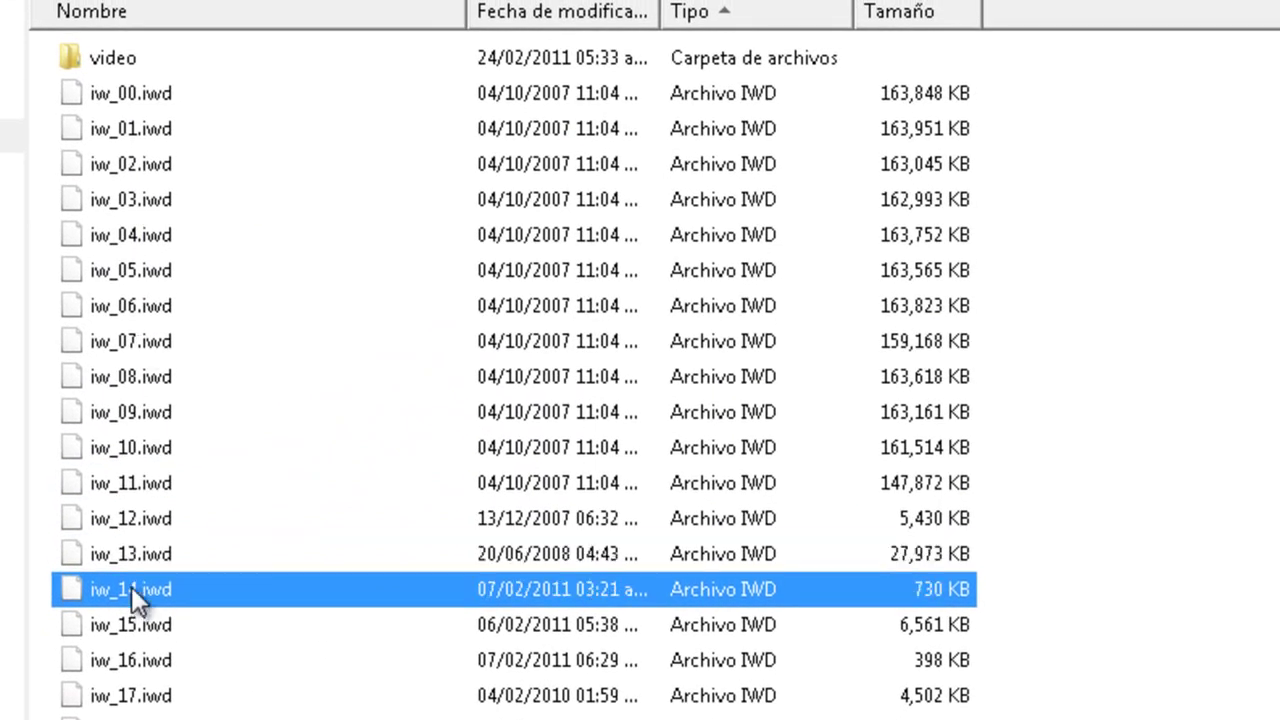
scroll(131, 596, "down", 2)
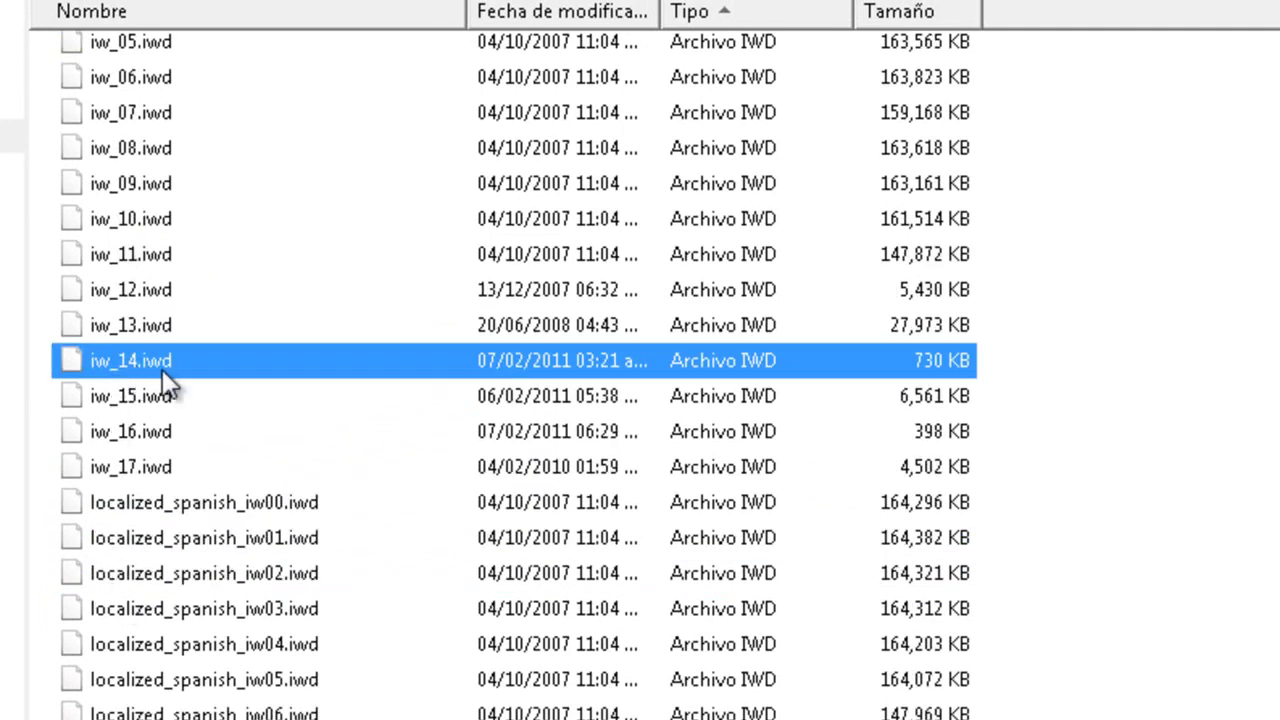
Try to rename mp_4t4hangar.iwd in the main folder as iw_14.iwd, declining the suggested iw_14 (2).iwd
left_click(184, 597)
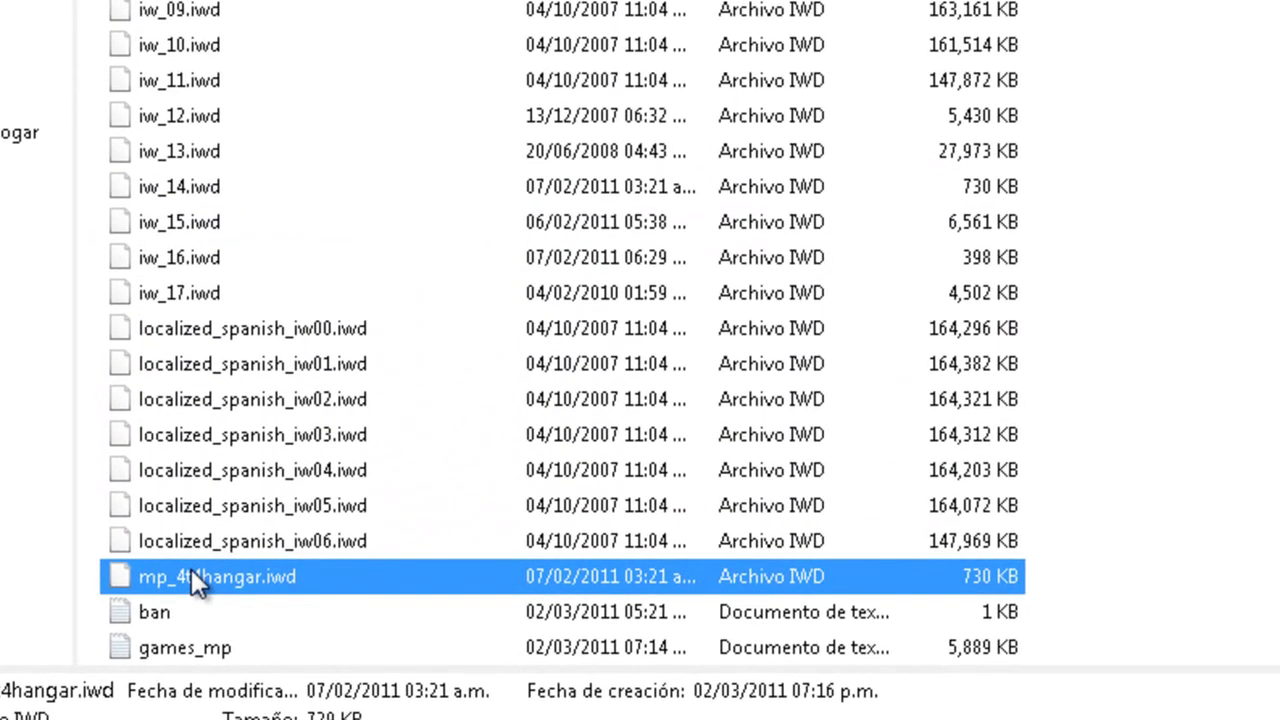
left_click(191, 570)
key("BackSpace")
type("iw_14")
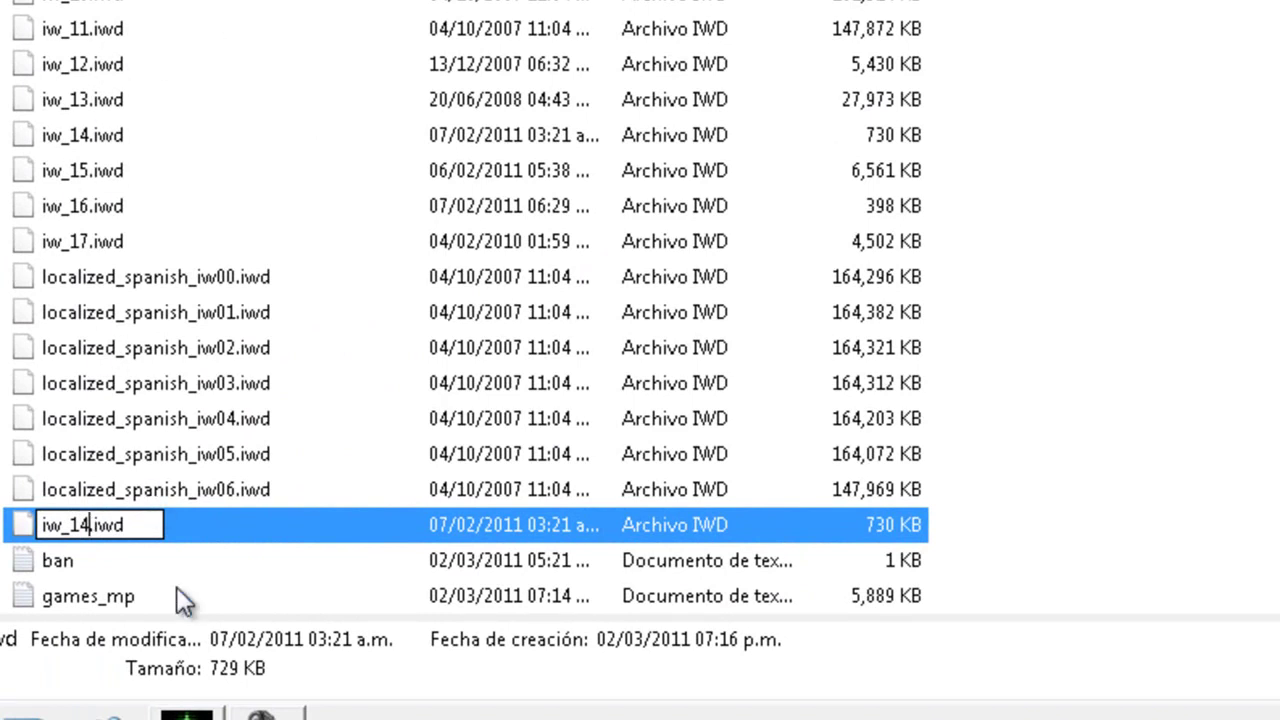
left_click(1060, 452)
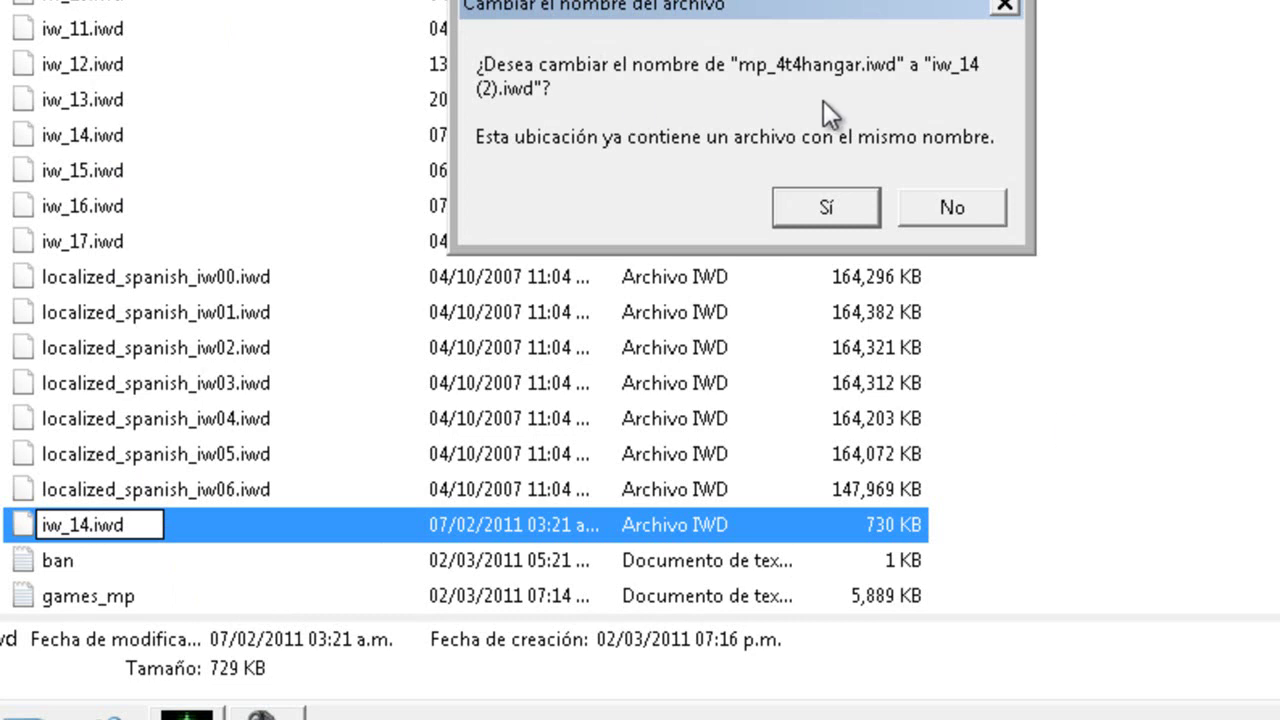
left_click(955, 210)
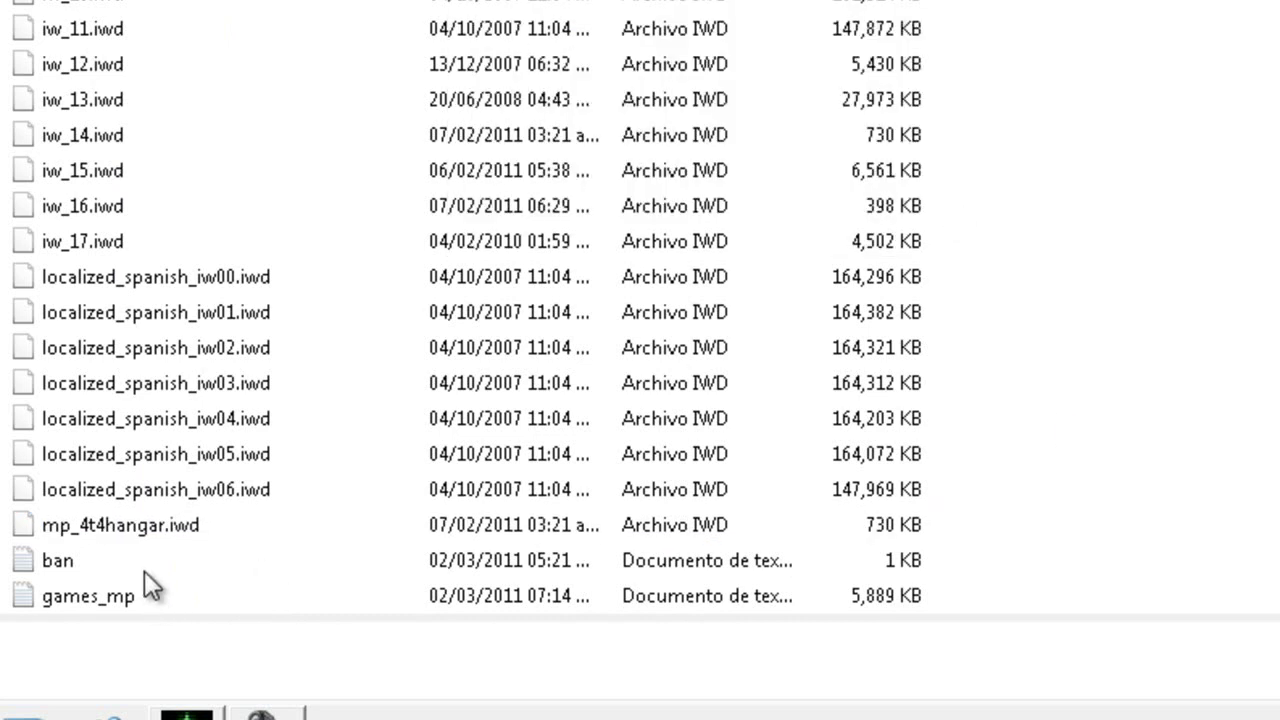
Try to delete the mp_4t4hangar.iwd copy from the main folder
left_click(107, 140)
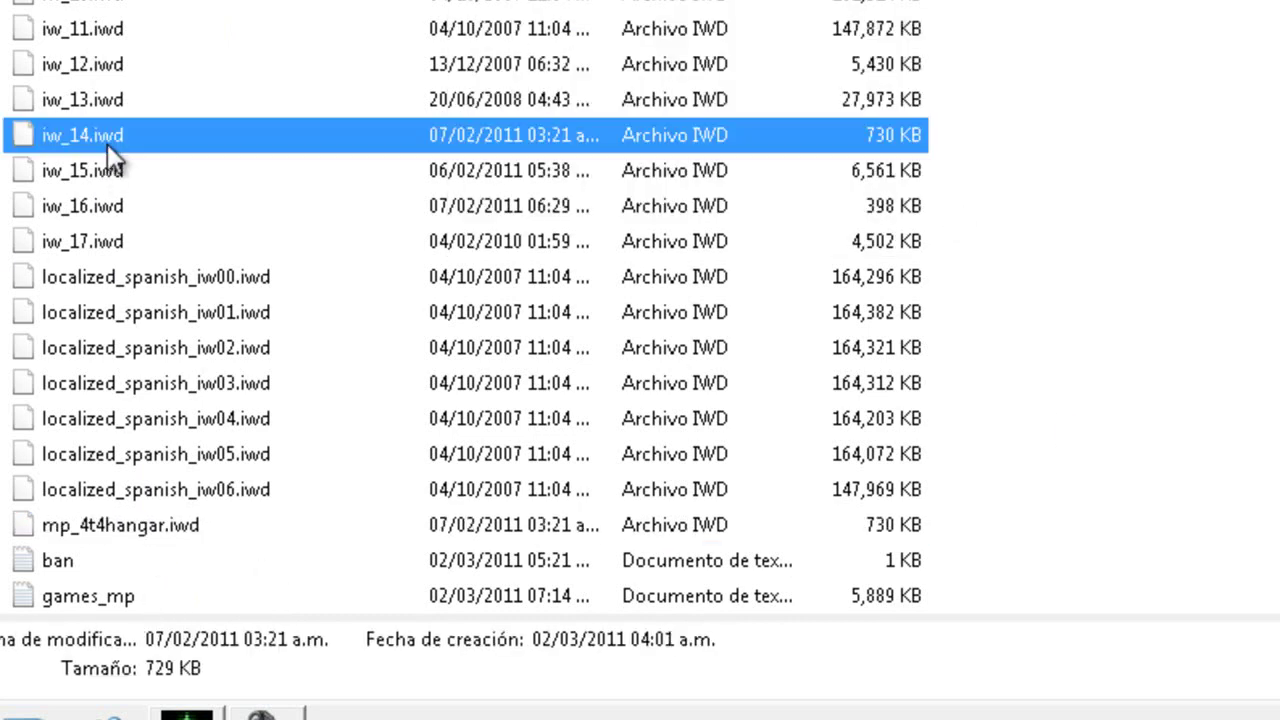
left_click(149, 528)
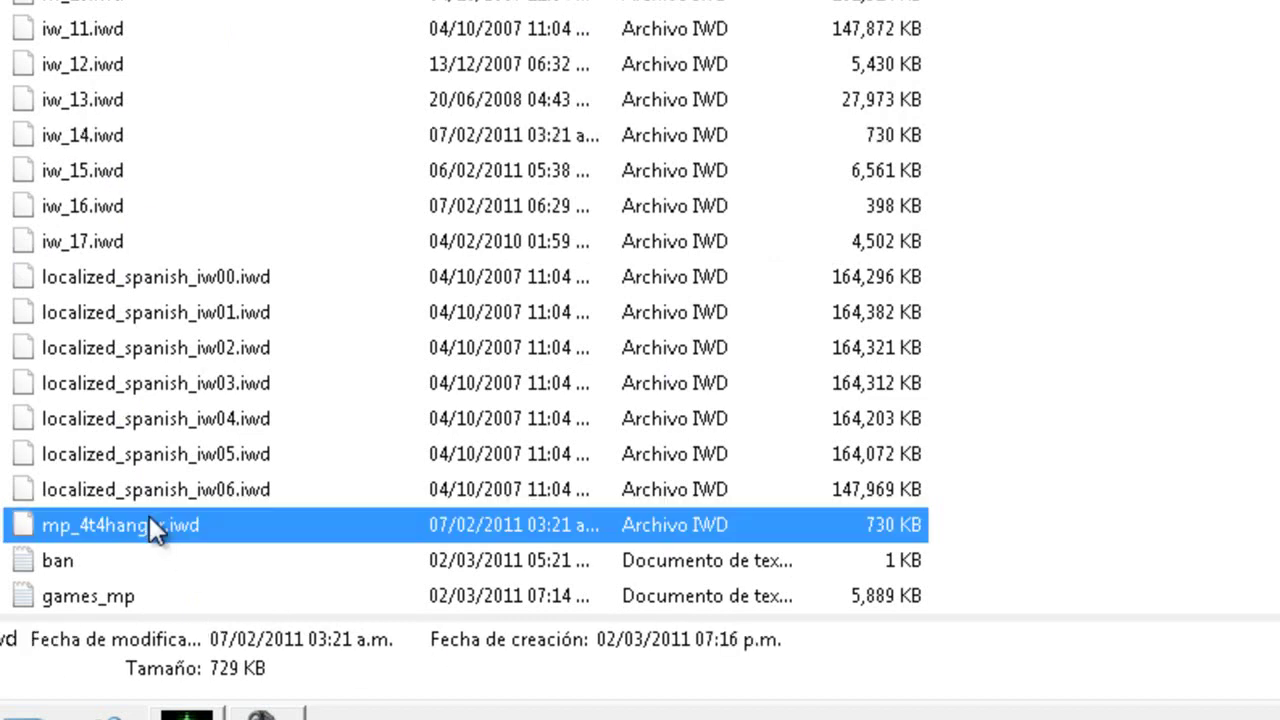
key("Delete")
key("Escape")
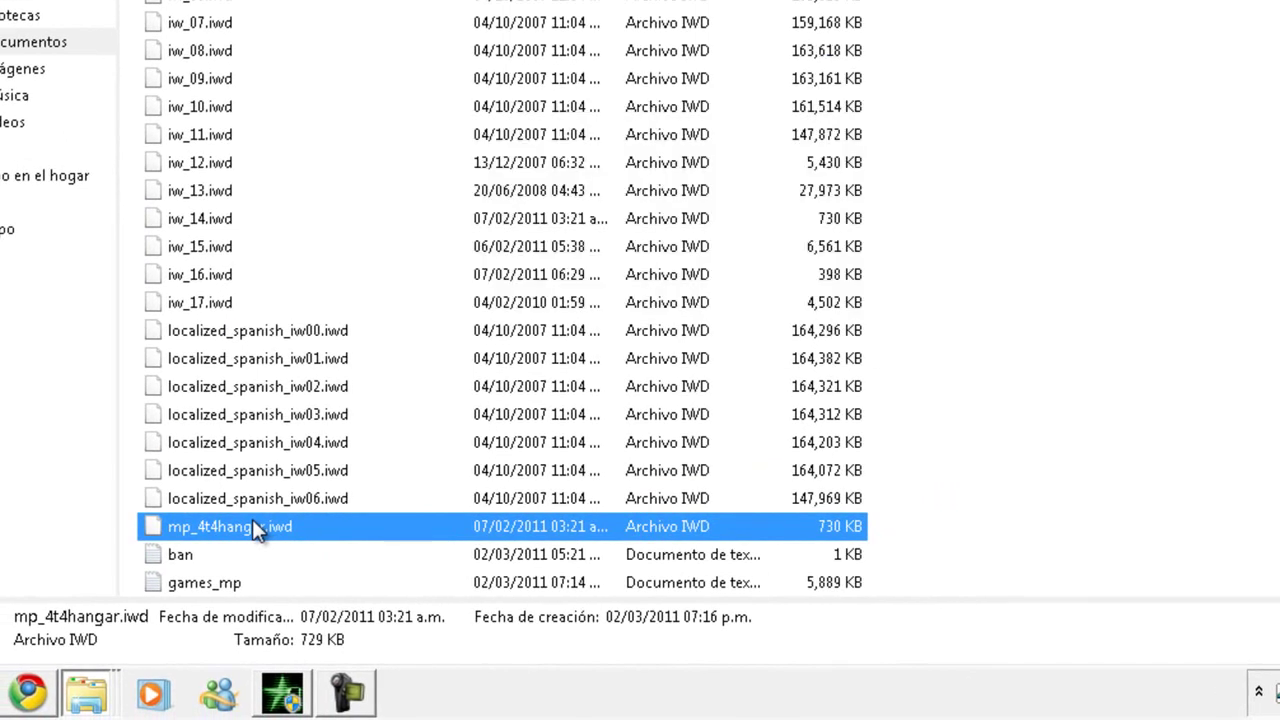
Review the numbered map files iw_14.iwd through iw_17.iwd in the main folder
left_click(190, 246)
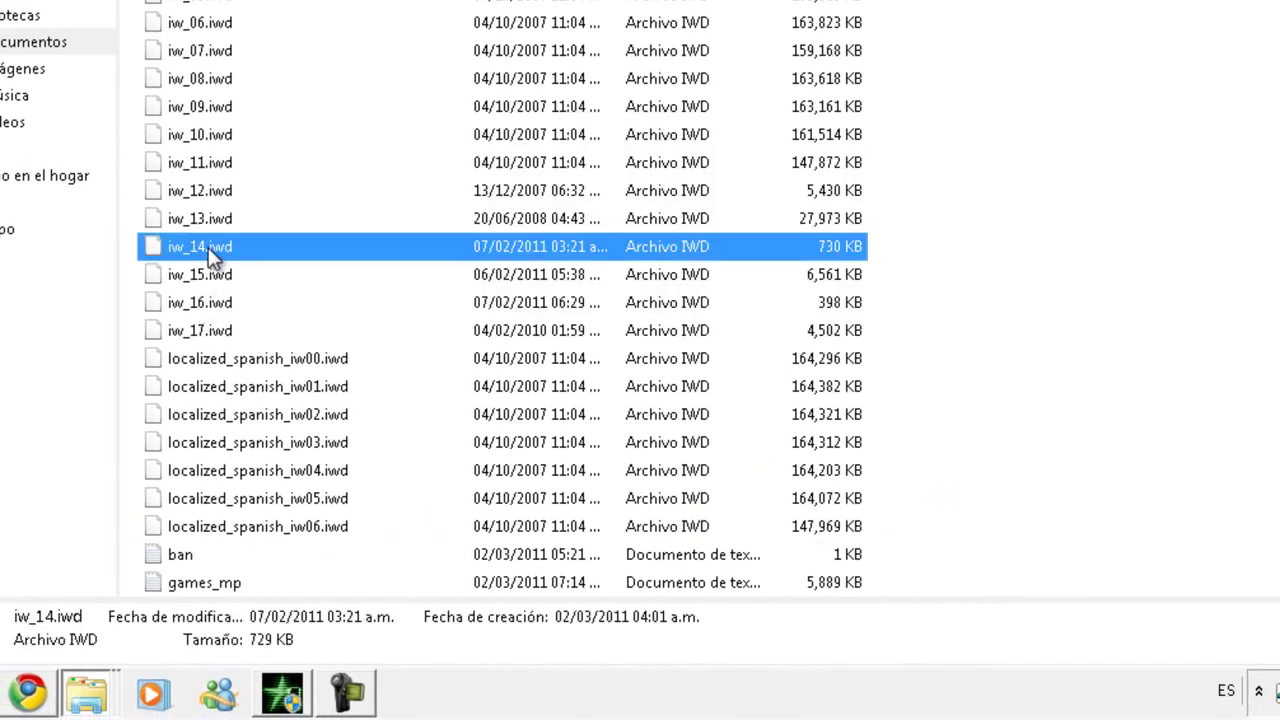
left_click(210, 275)
left_click(212, 304)
left_click(206, 322)
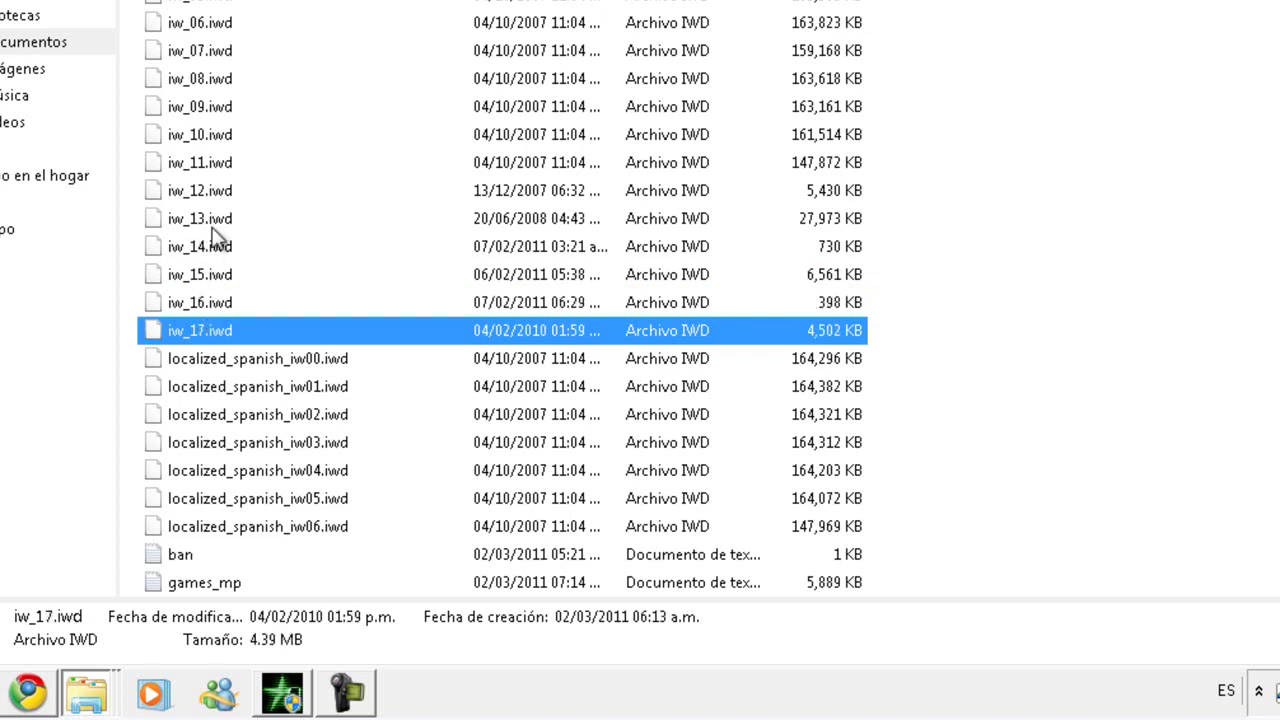
left_click(212, 255)
left_click(204, 279)
left_click(206, 304)
left_click(199, 330)
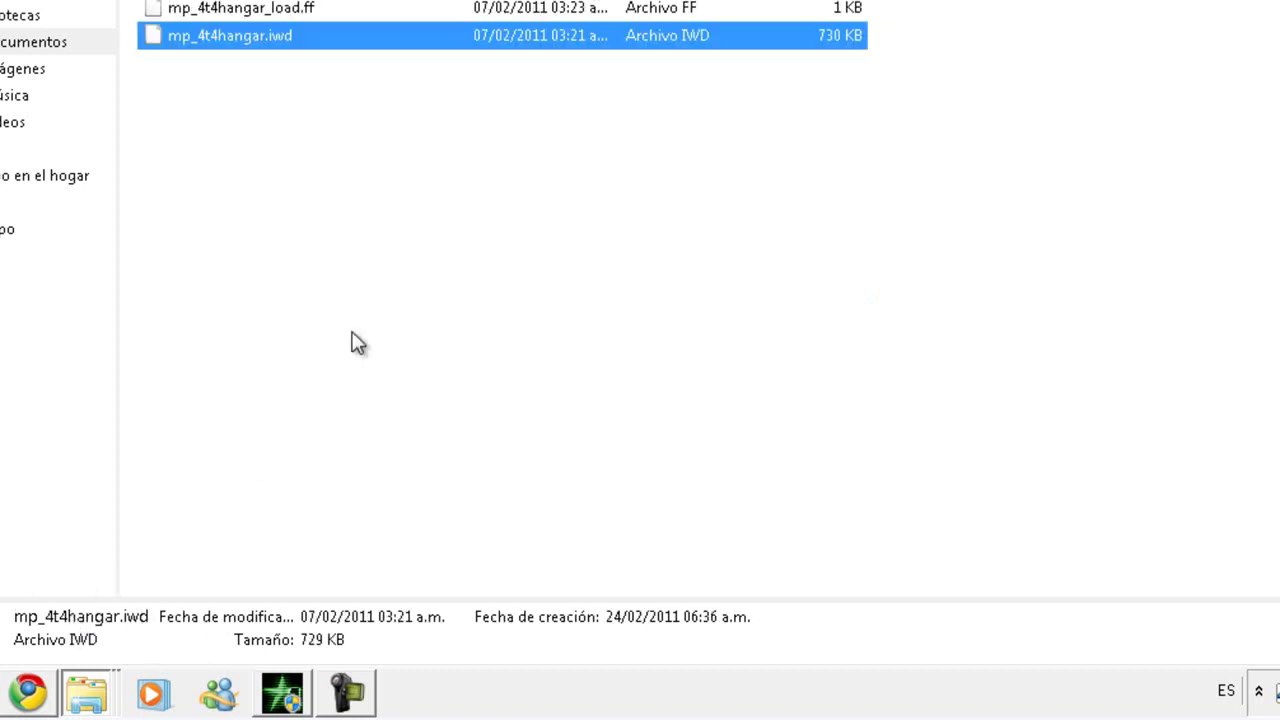
Open the mp_backlot_2 folder in usermaps and check its FF files, mp_backlot_2.ff and mp_backlot_2_load.ff
left_click(354, 349)
key("BackSpace")
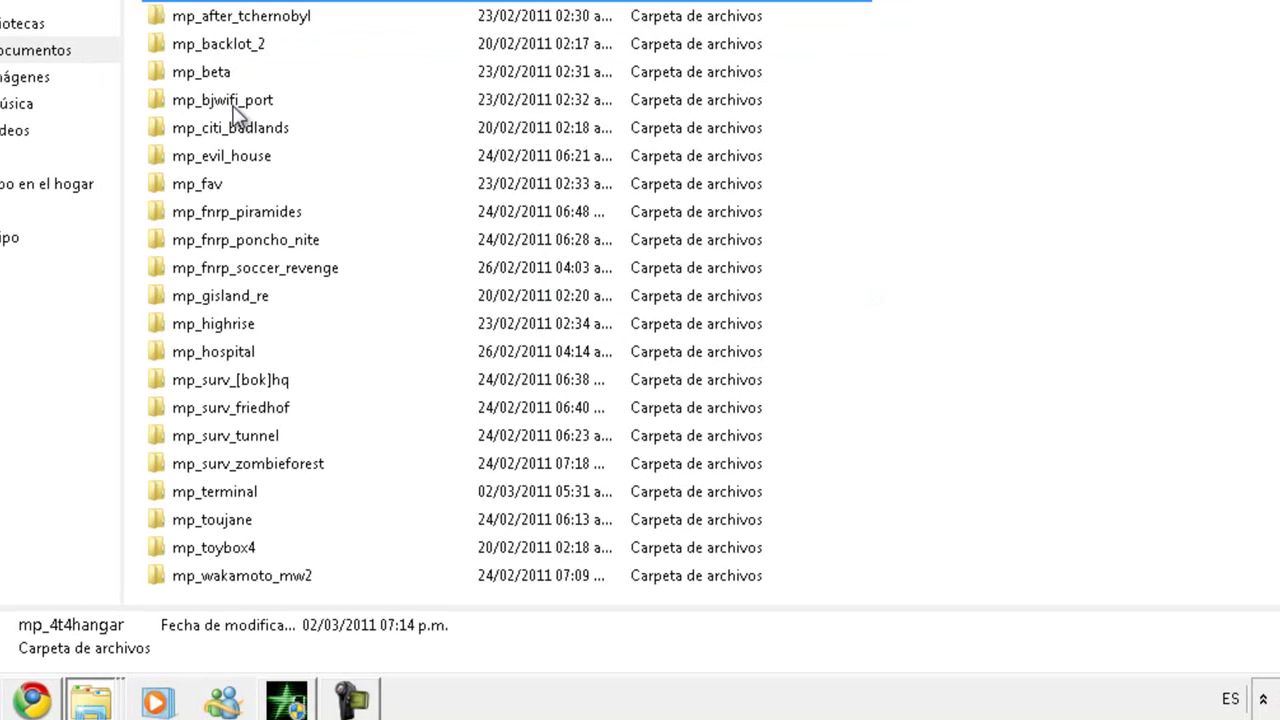
left_click(225, 53)
double_click(350, 268)
left_click_drag(352, 268, 376, 216)
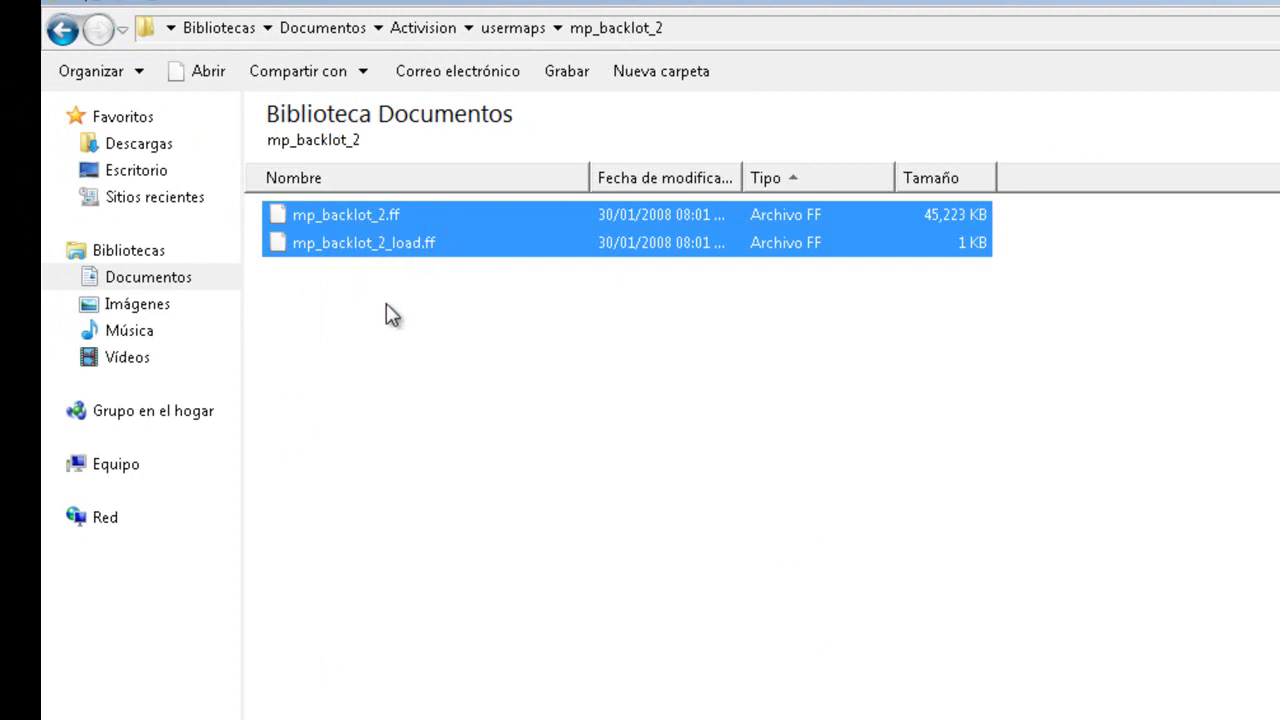
left_click(430, 334)
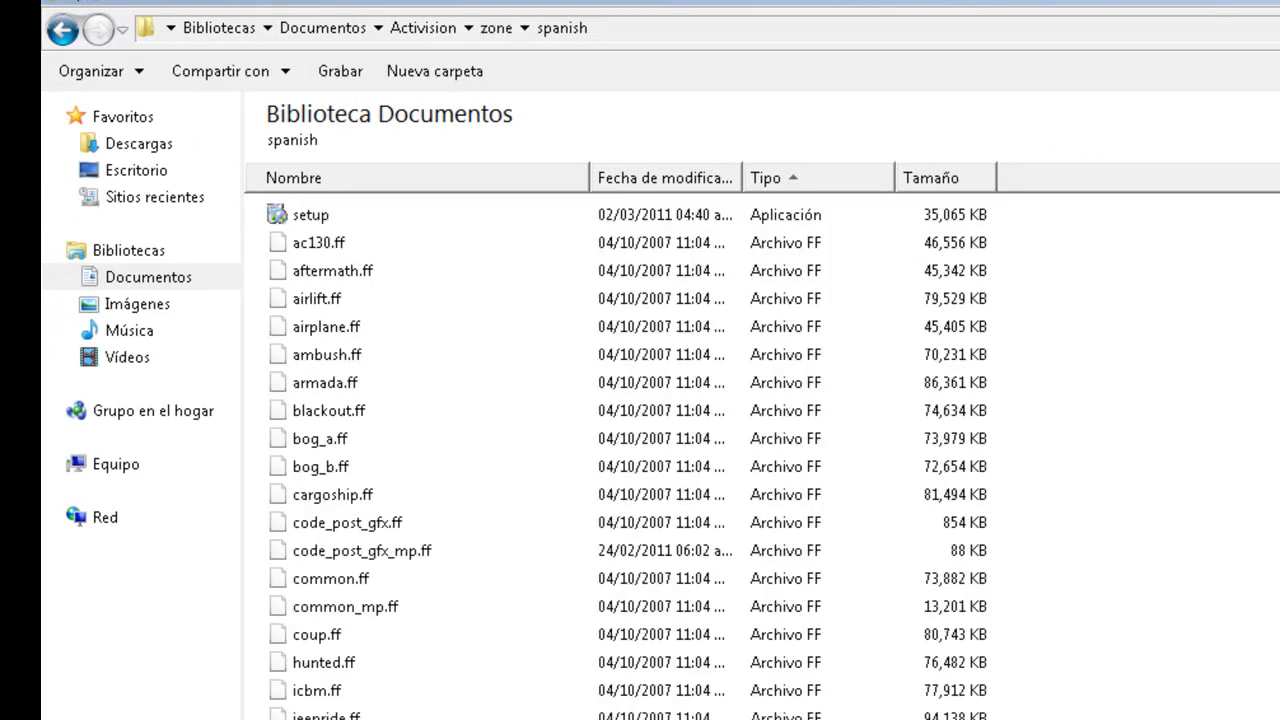
Go back to the Activision folder and open zone\spanish, the destination folder for the map FF files
left_click(52, 38)
left_click(52, 38)
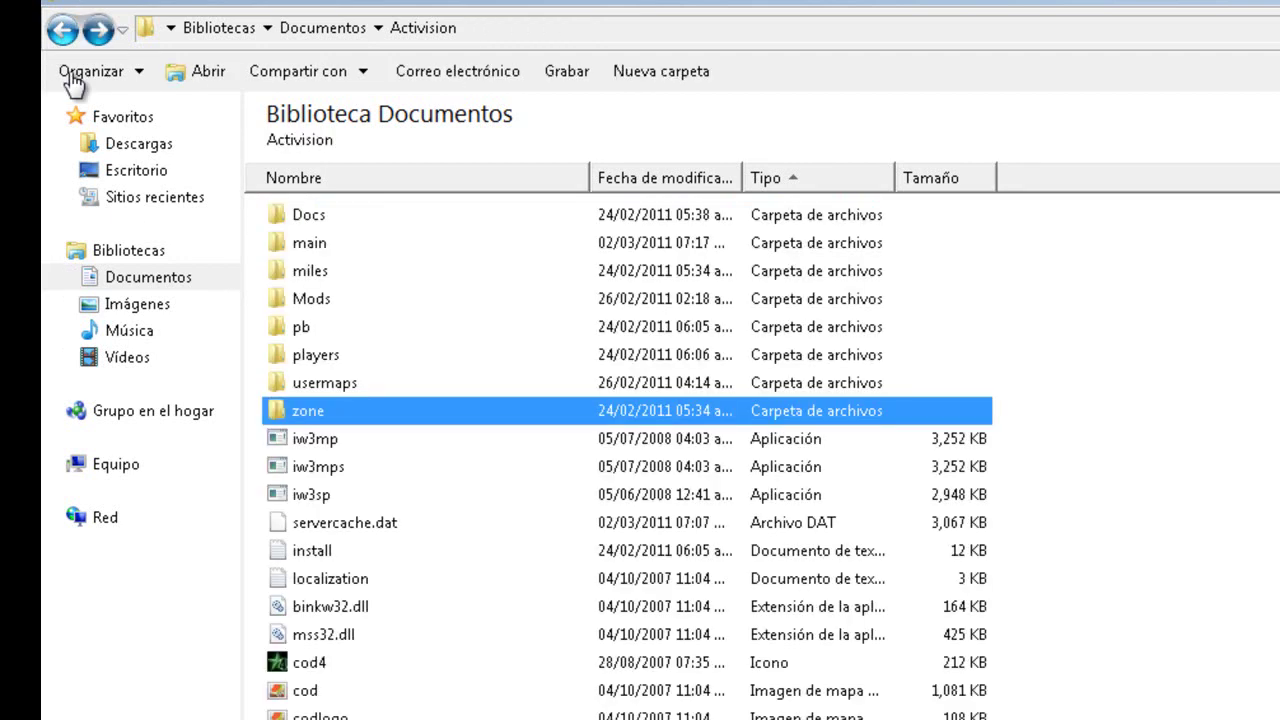
left_click(322, 411)
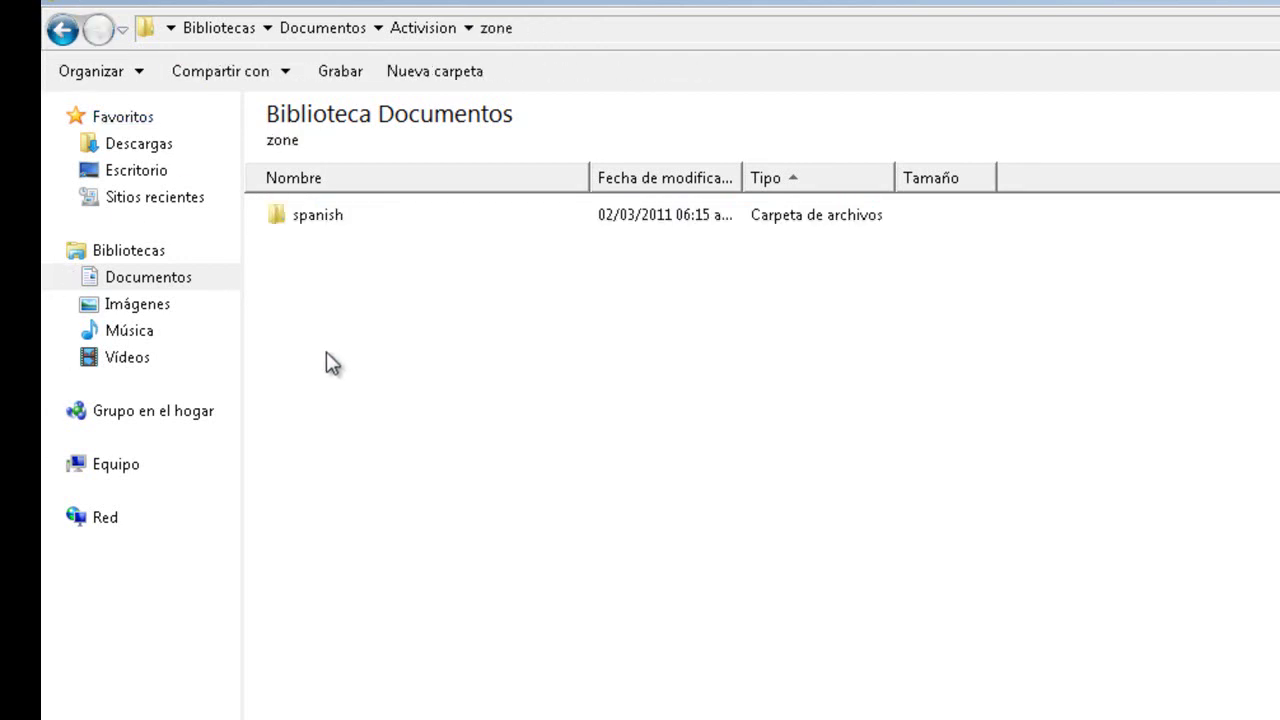
double_click(330, 226)
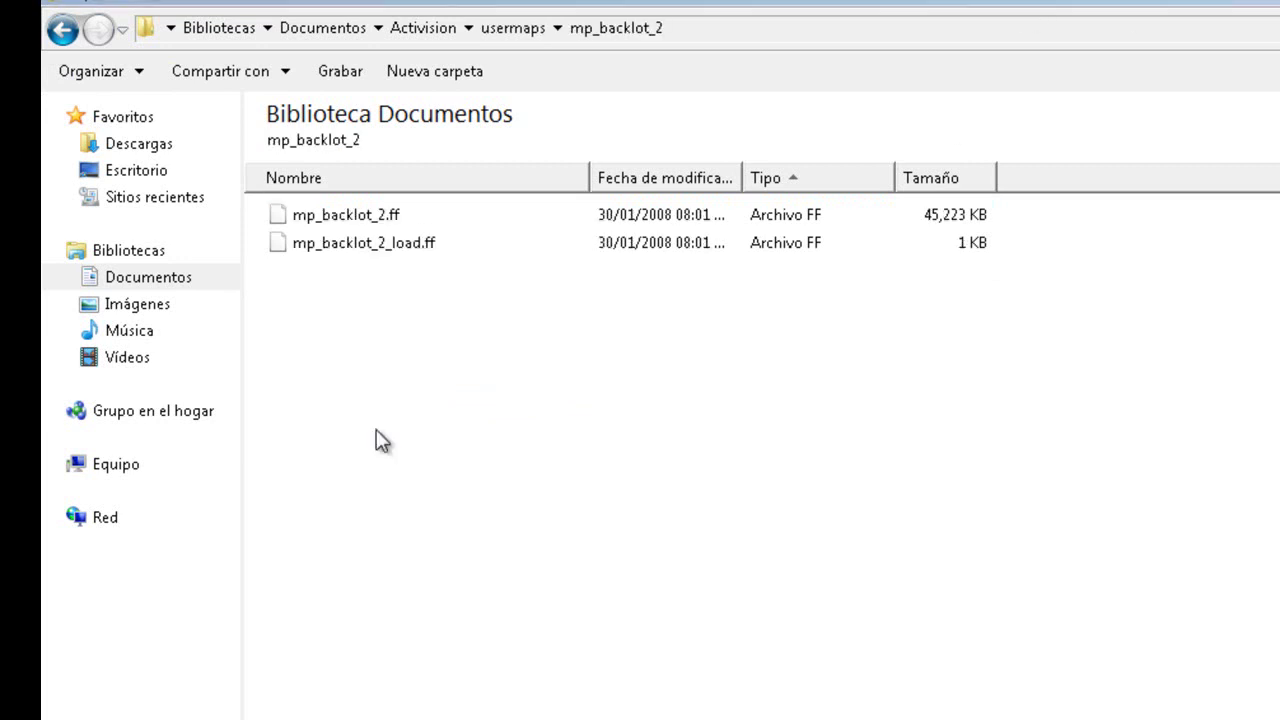
Return to the usermaps list and look over the mp_4t4hangar, mp_backlot_2 and mp_terminal map folders
left_click(62, 29)
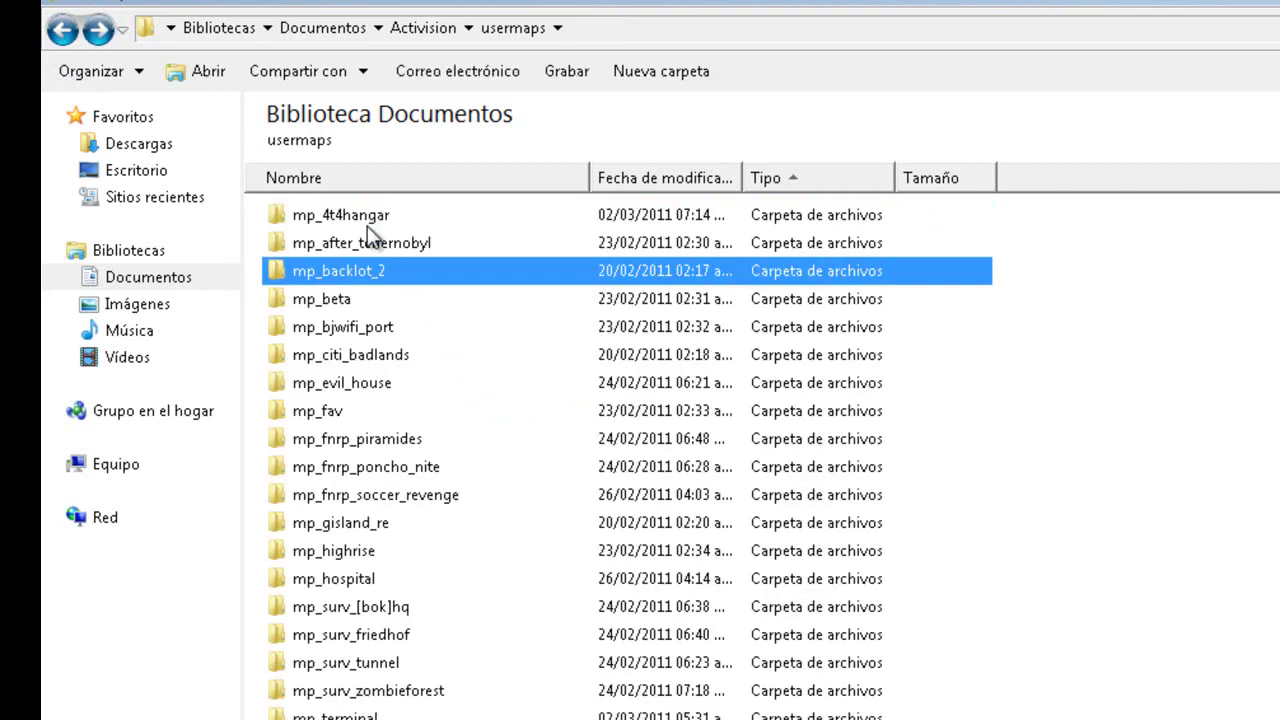
left_click(367, 226)
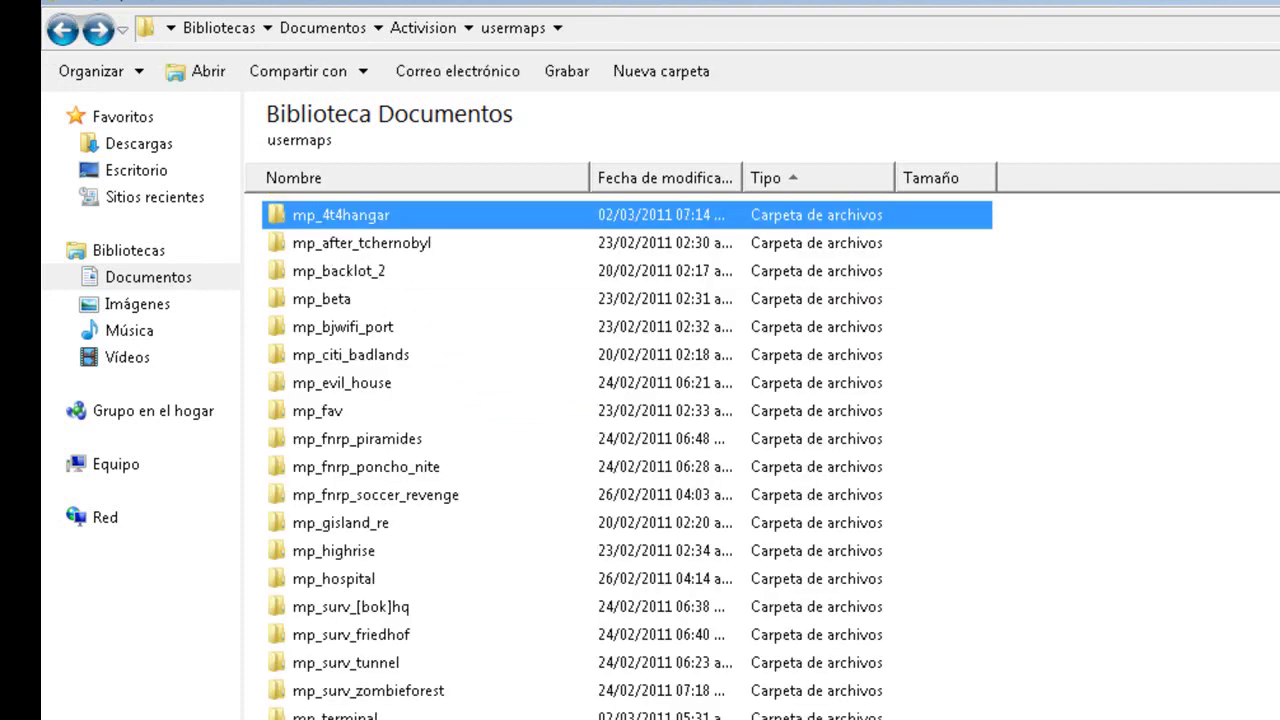
left_click(1240, 605)
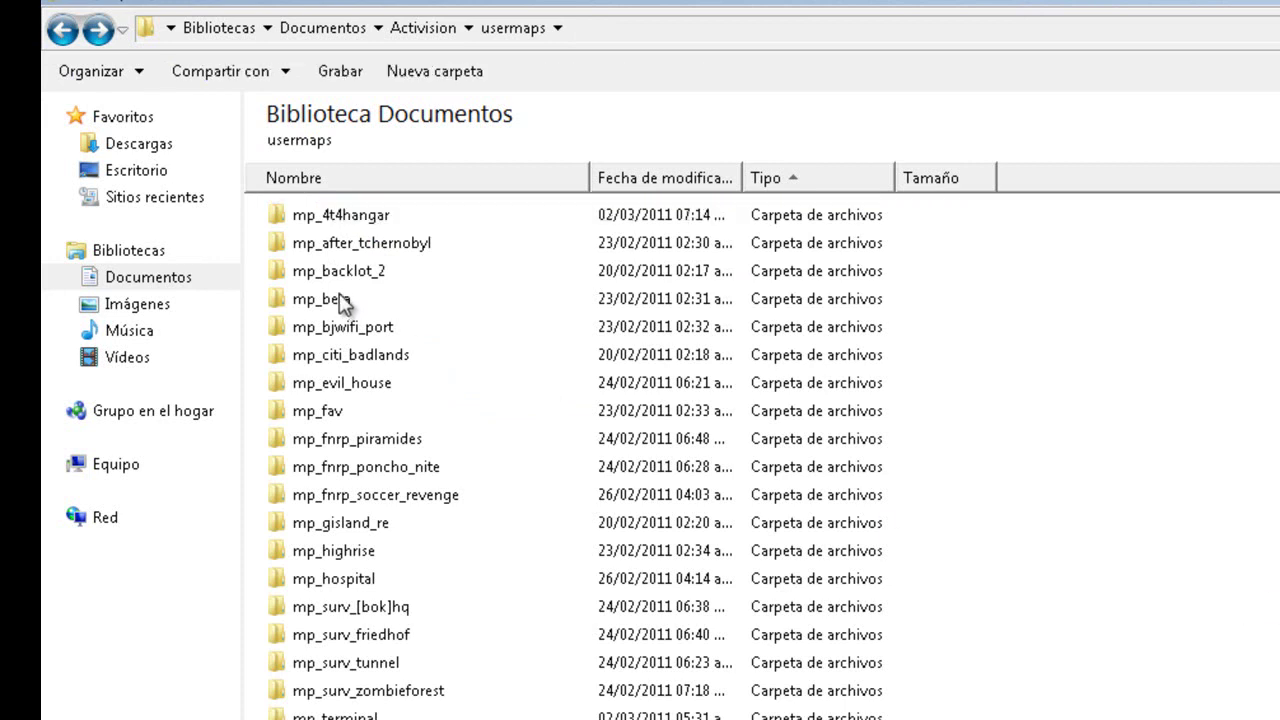
left_click(366, 281)
left_click(359, 219)
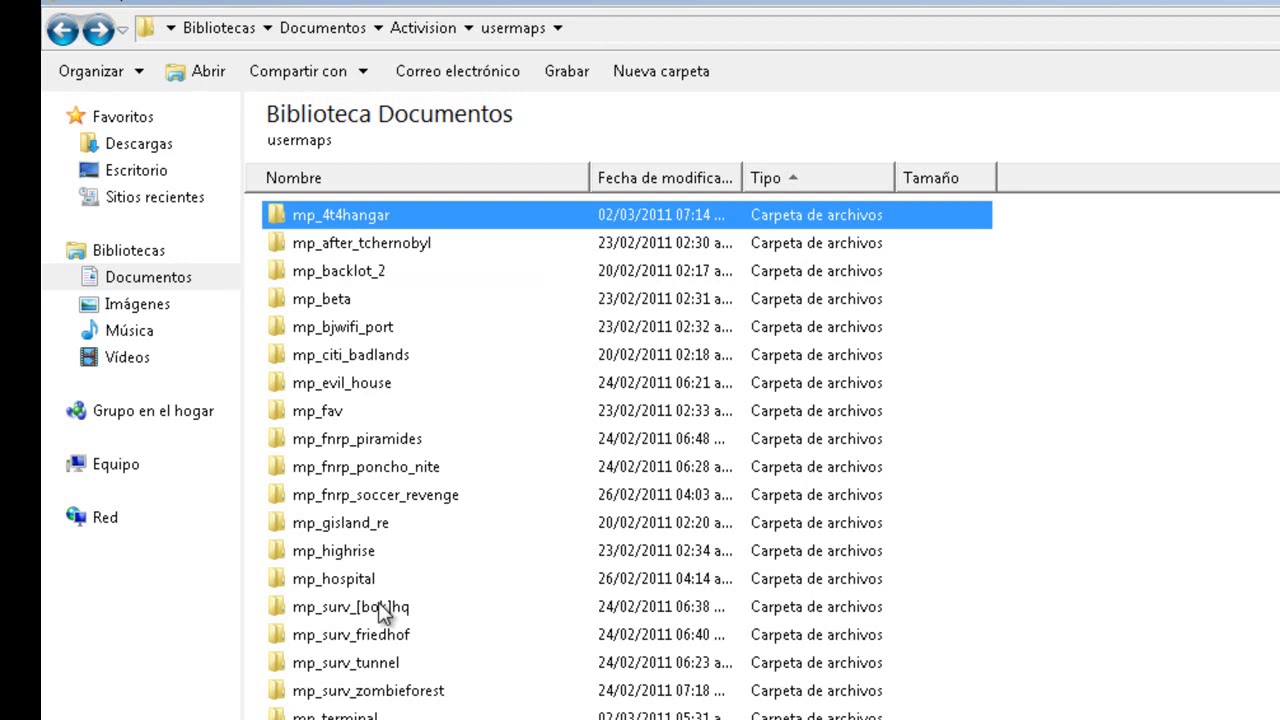
left_click(380, 715)
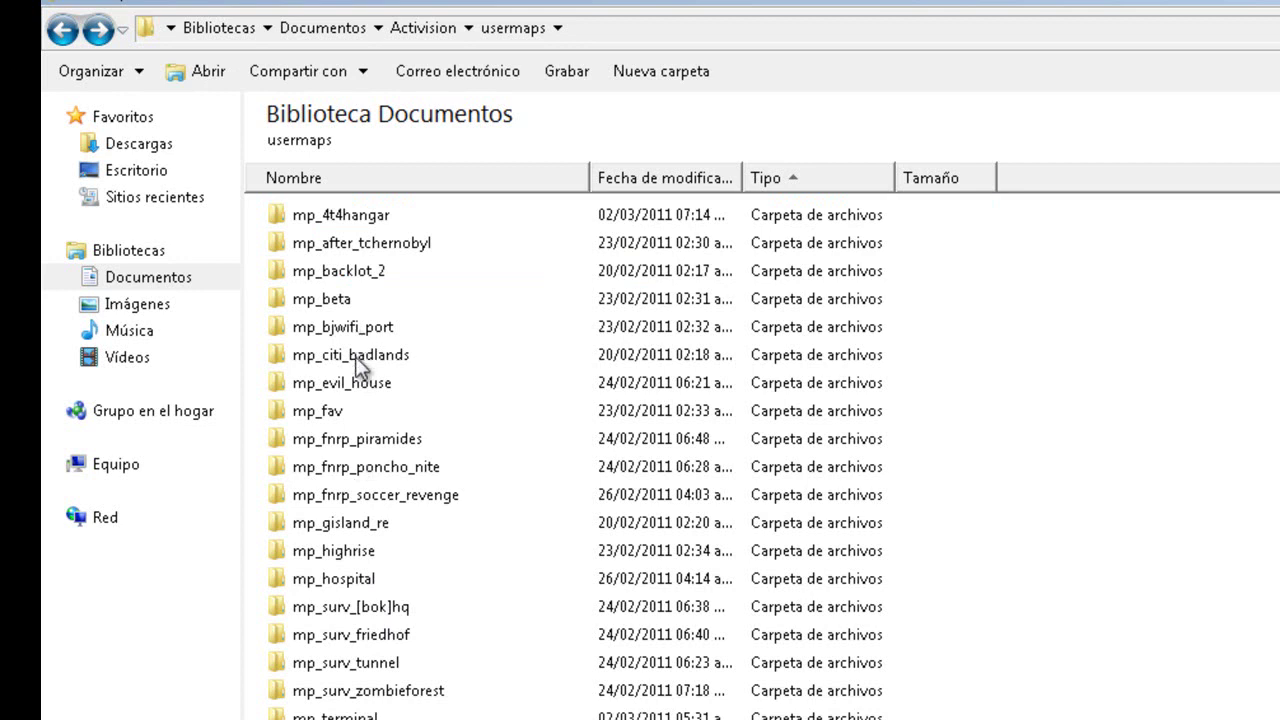
Open the mp_gisland_re map folder and check its IWD file, mp_gisland_re.iwd
left_click(366, 555)
left_click(370, 525)
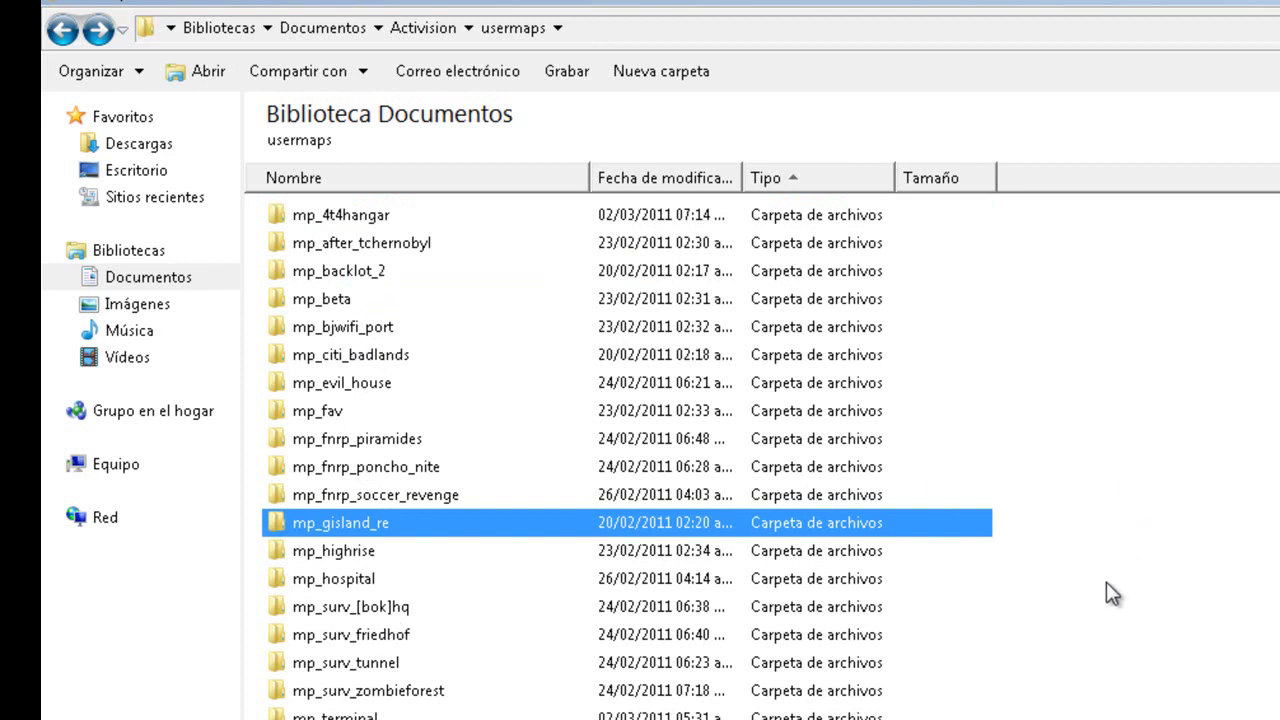
double_click(346, 524)
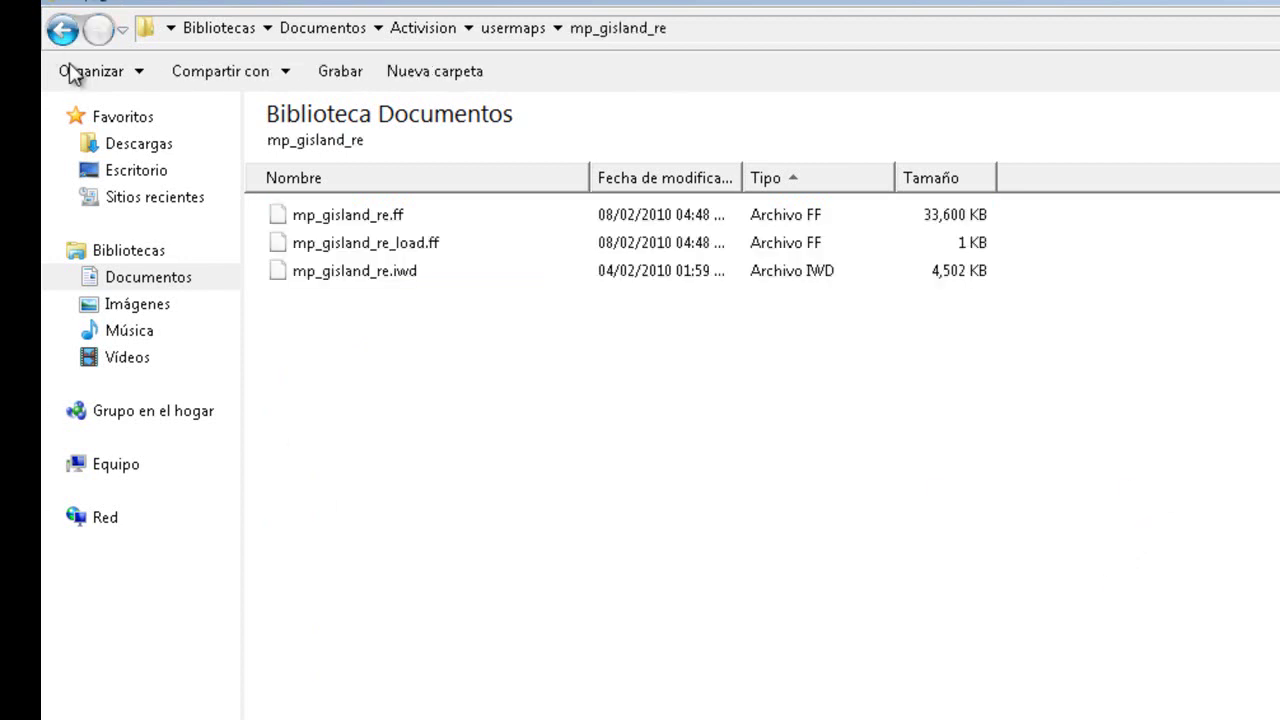
left_click(360, 283)
key("BackSpace")
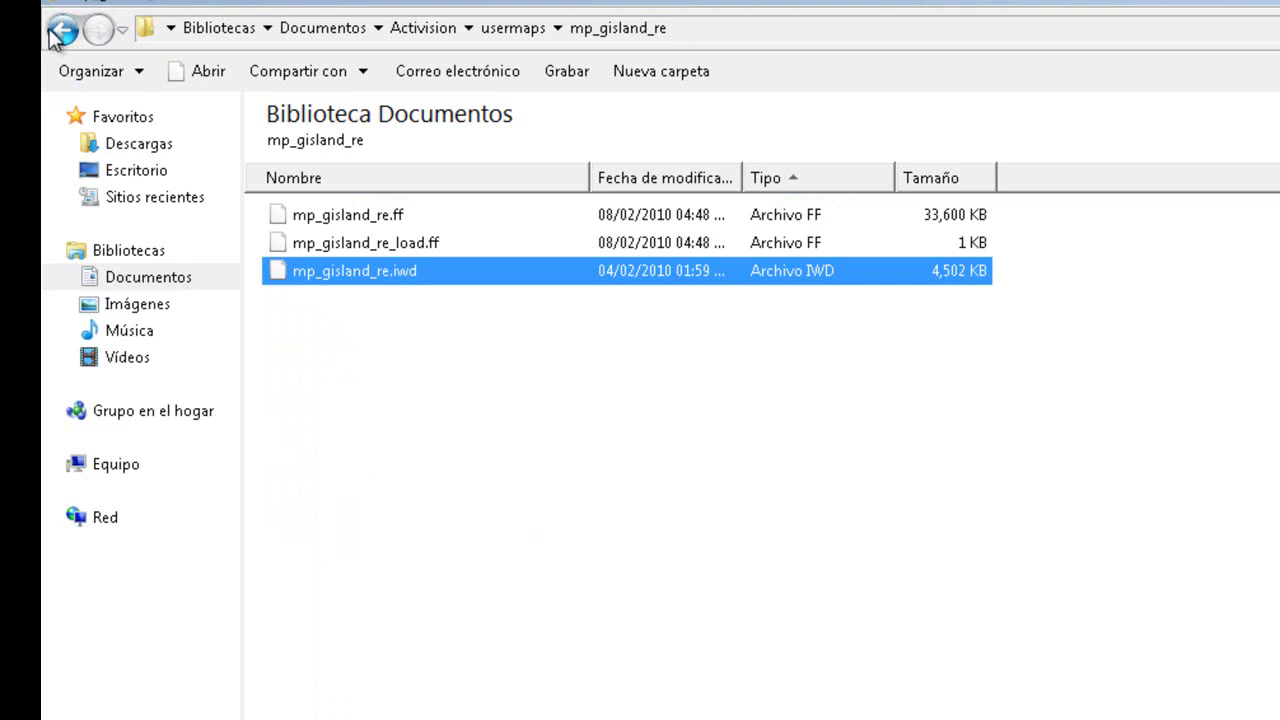
Open the mp_terminal map folder and examine mp_terminal.ff, mp_terminal_load.ff and mp_terminal.iwd
double_click(349, 710)
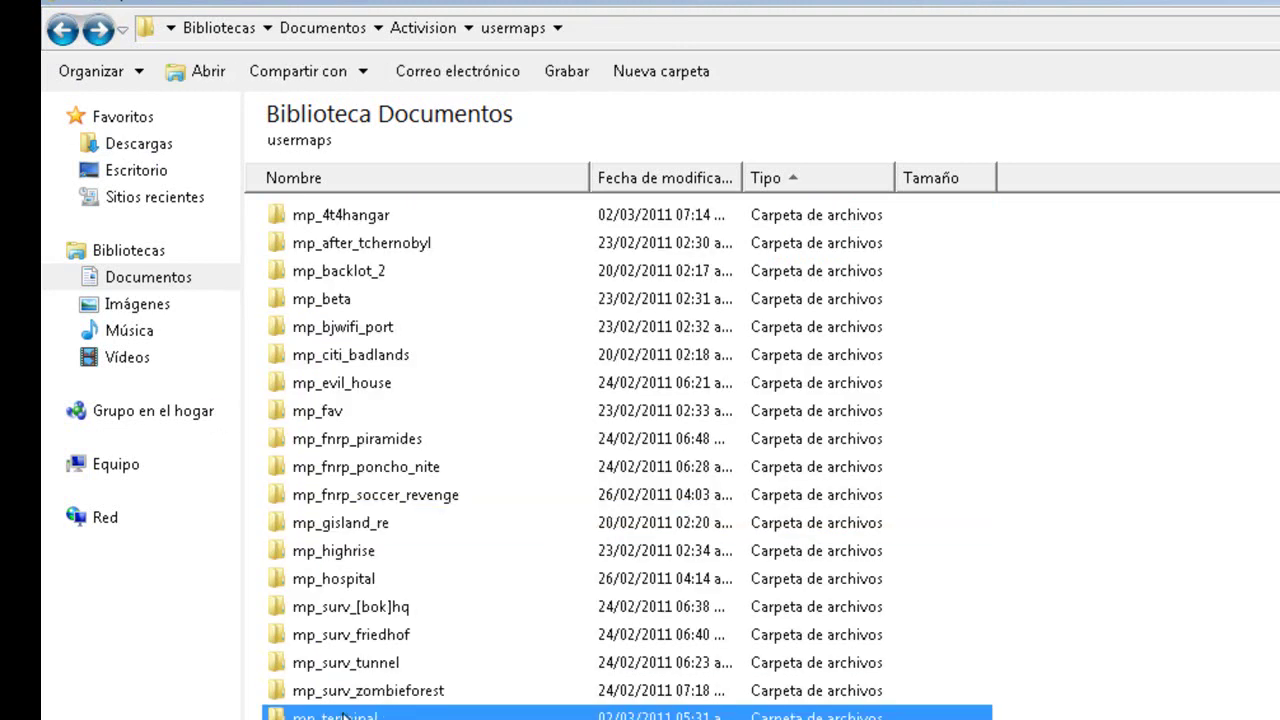
left_click(350, 302)
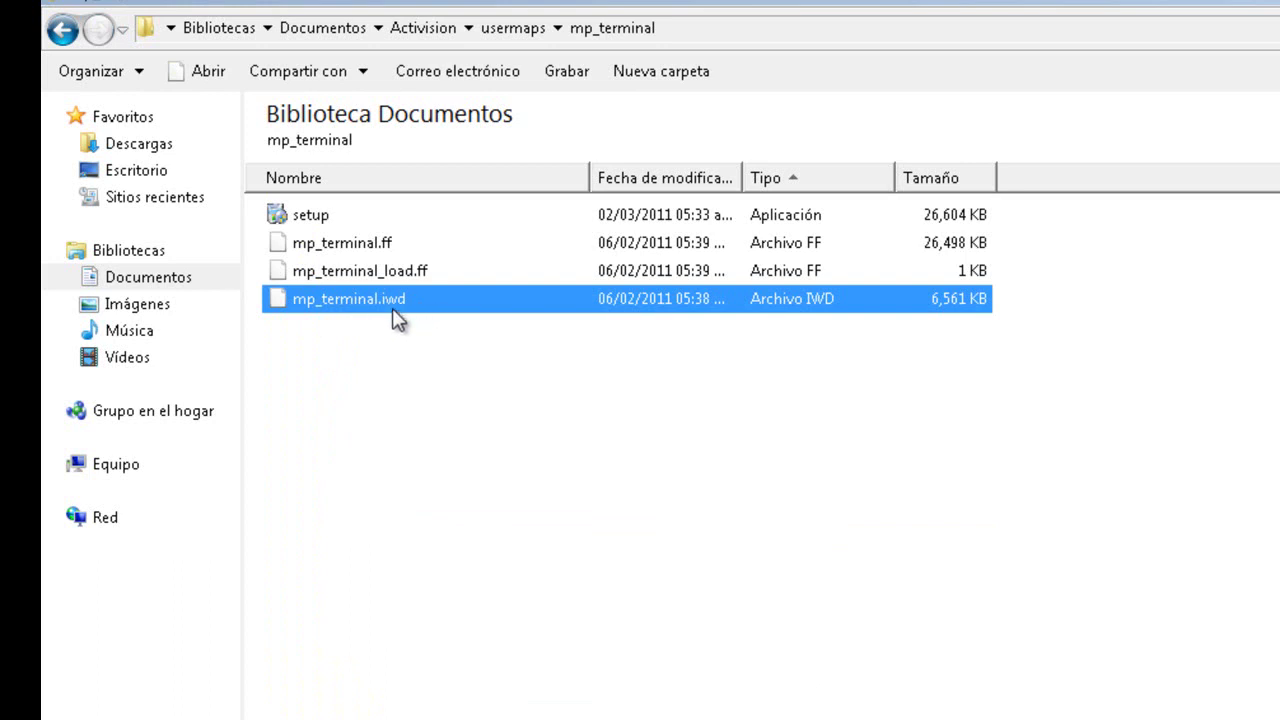
left_click(287, 215)
left_click(311, 296)
key("Up")
key("Up")
left_click(337, 300)
left_click(339, 248)
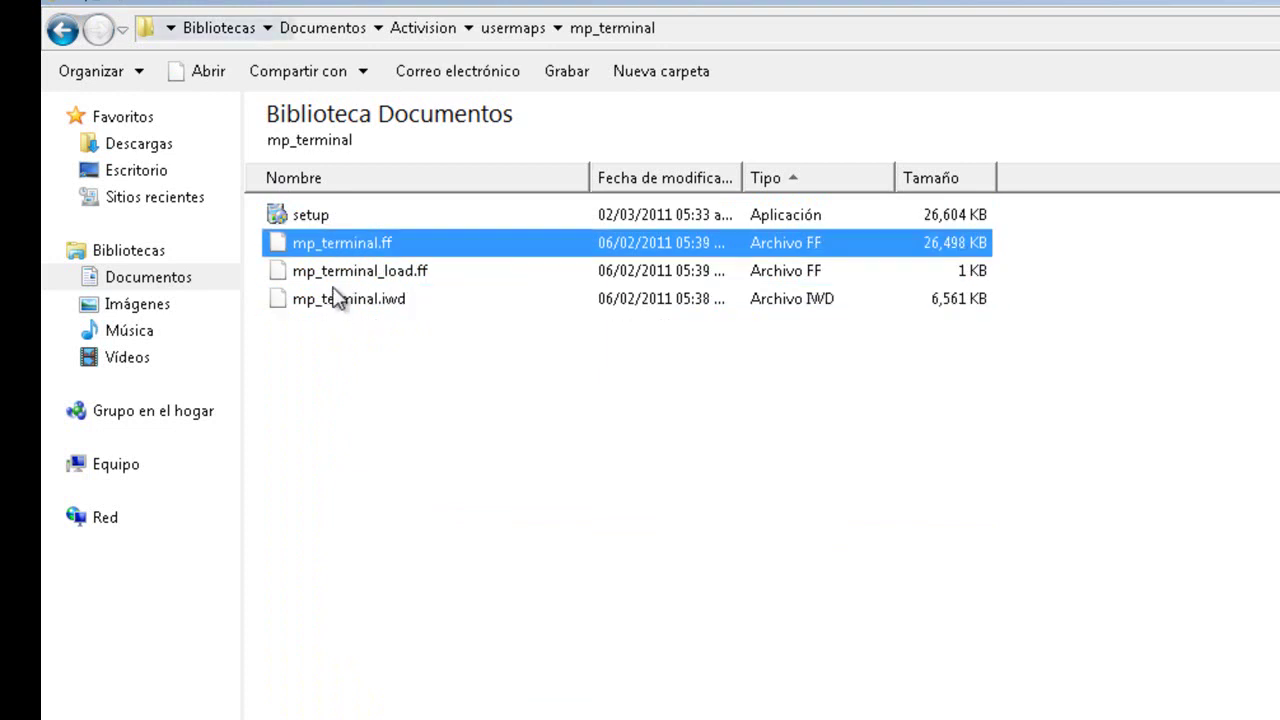
key("Down")
key("Down")
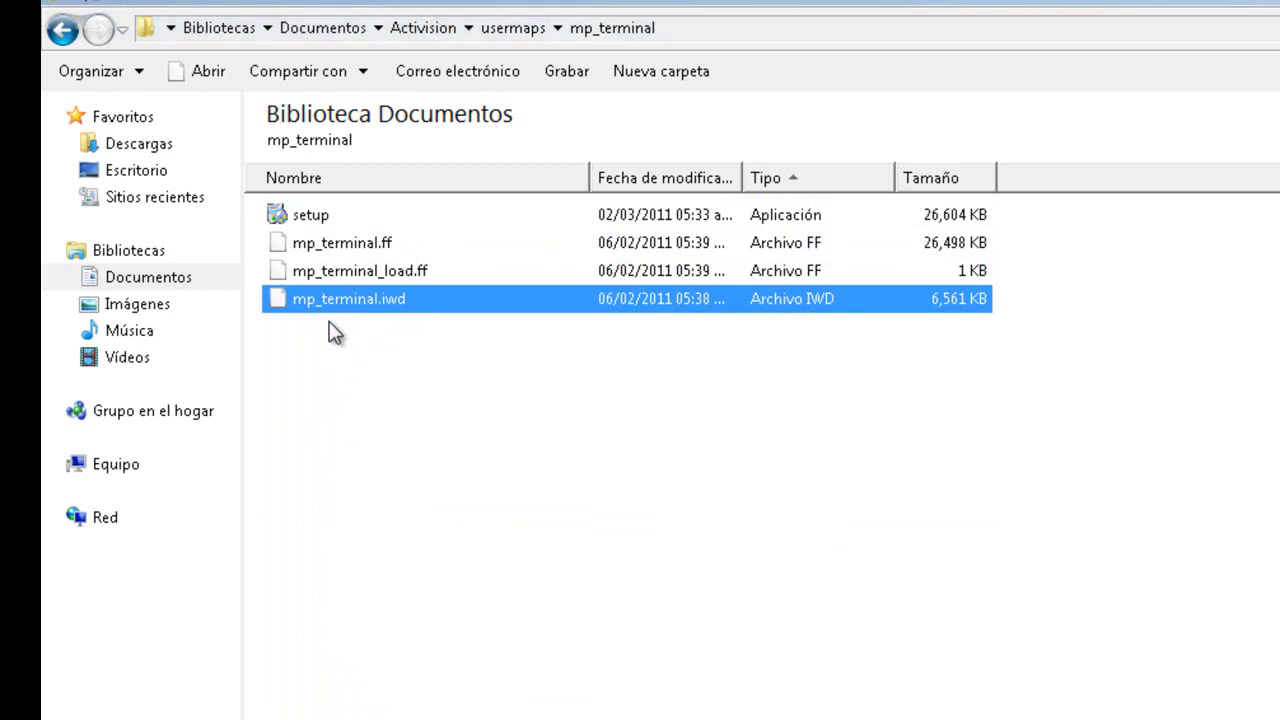
left_click(346, 272)
left_click(354, 248)
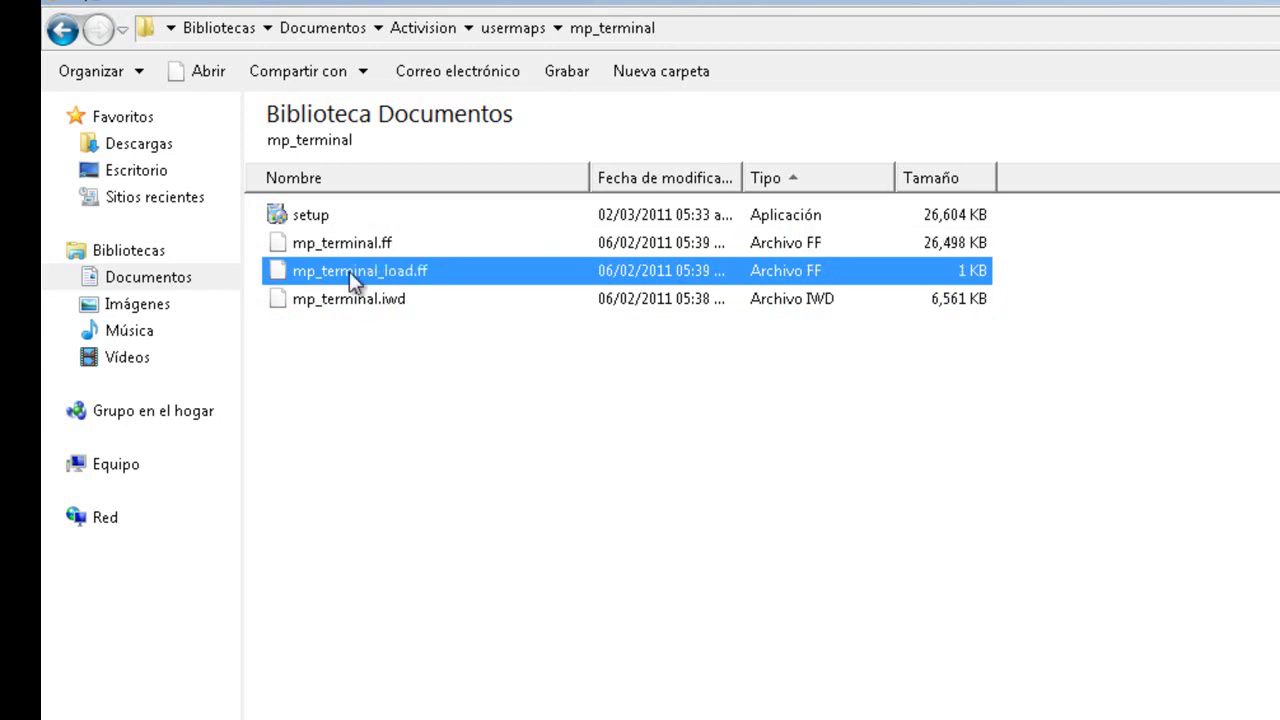
left_click(350, 317)
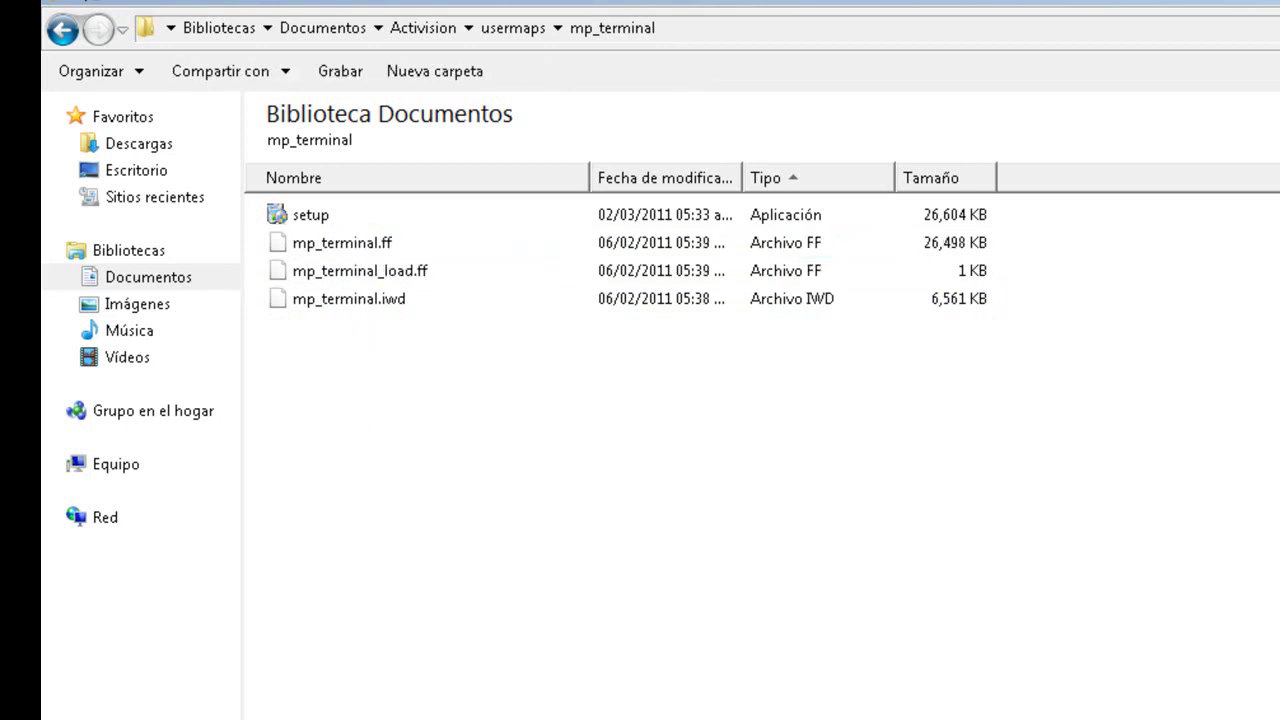